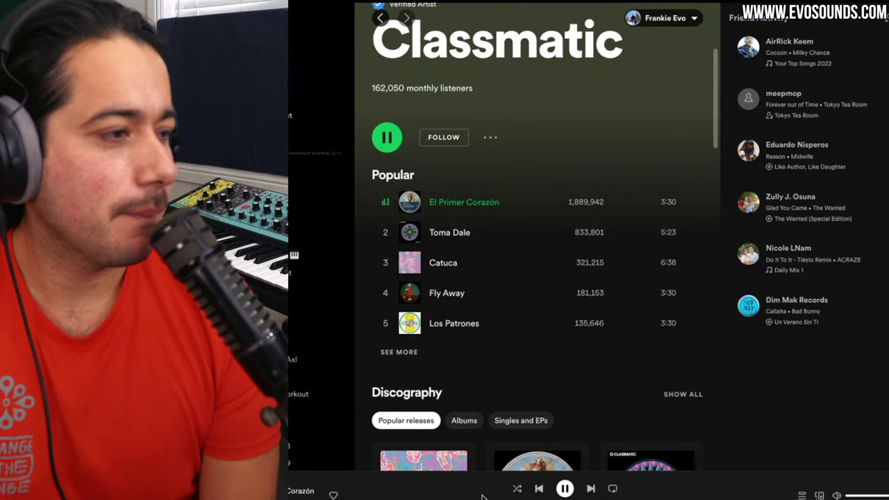
pyautogui.click(591, 489)
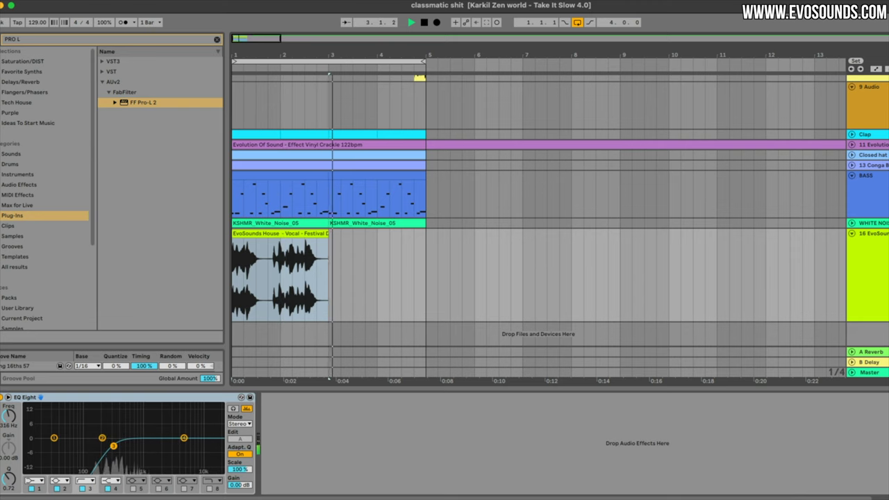
pyautogui.click(233, 235)
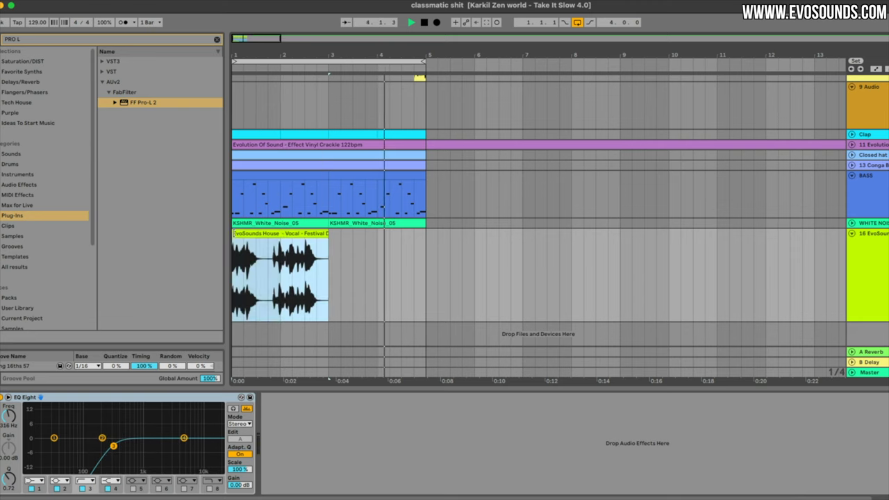
pyautogui.moveTo(298, 228); pyautogui.dragTo(302, 232)
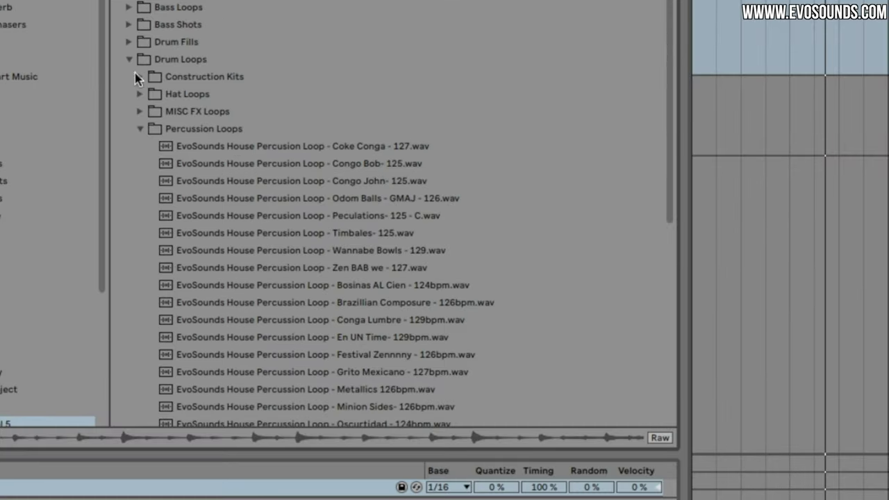
# Browse the EvoSounds drum folders and audition kick samples, including the Artifacted kick.
pyautogui.click(128, 59)
pyautogui.click(128, 77)
pyautogui.click(140, 94)
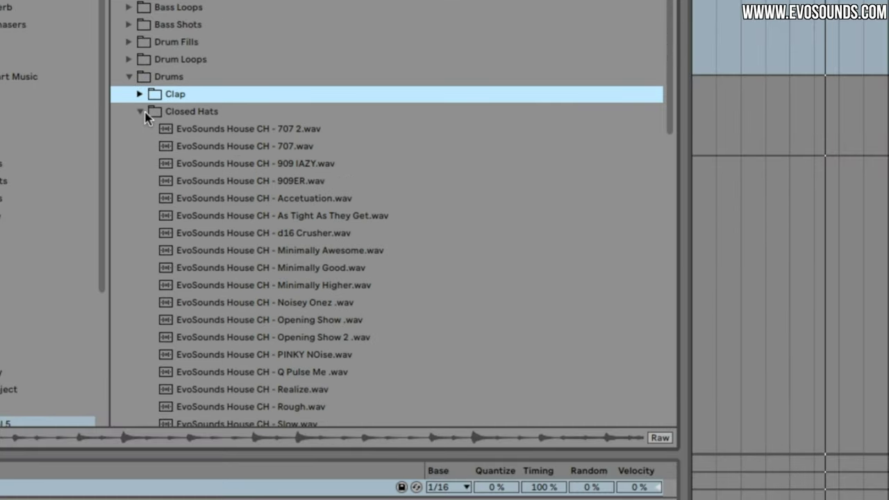
pyautogui.click(141, 111)
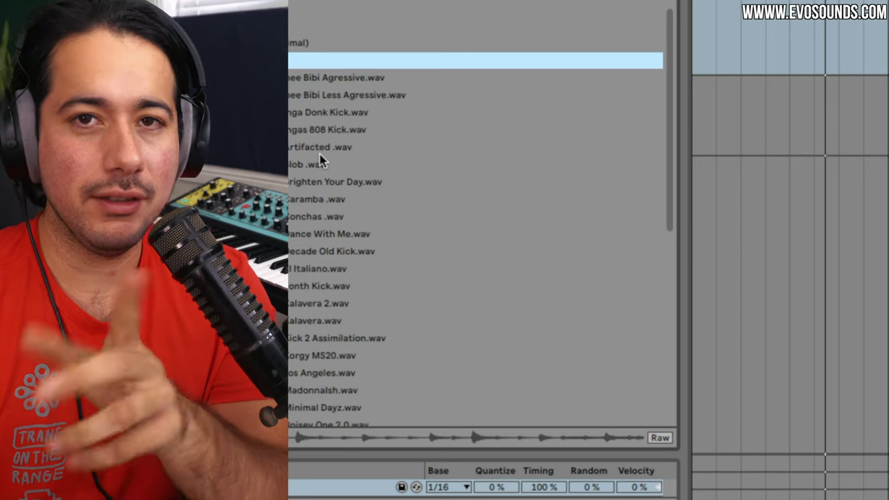
pyautogui.click(320, 154)
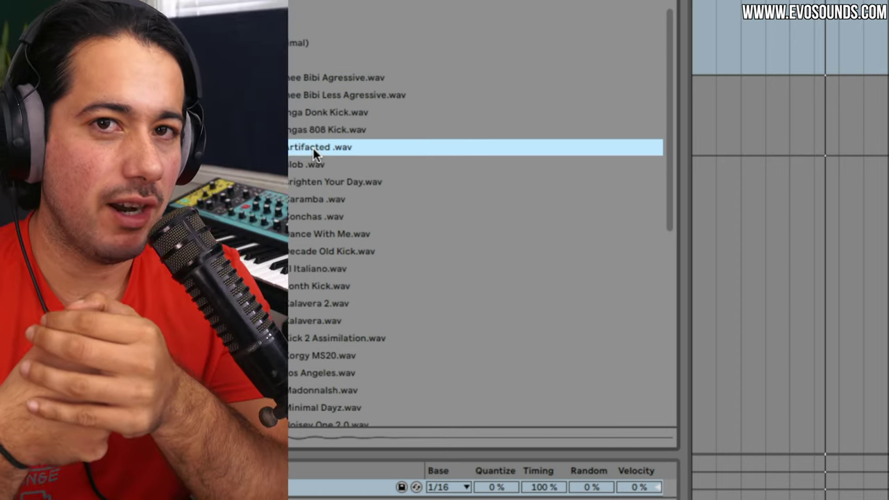
pyautogui.click(316, 306)
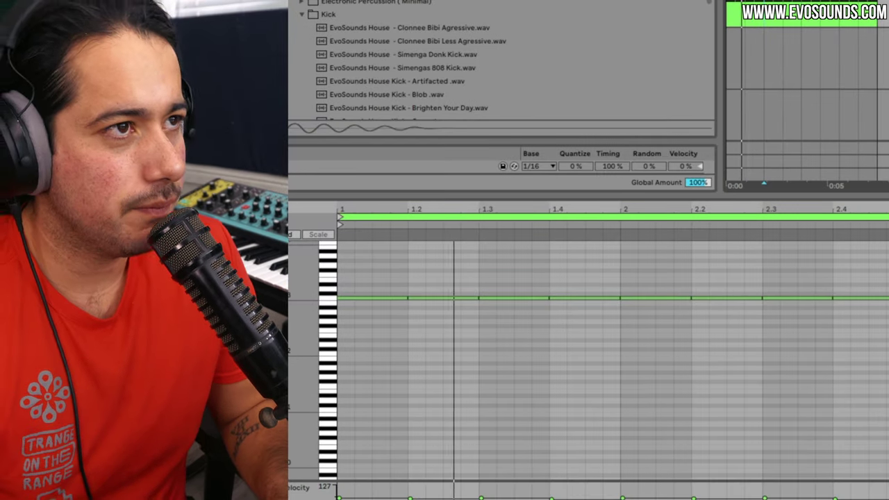
# Audition the EvoSounds House open hat samples from Minimally Juan through Raw Analog, Tensions, Worldz and Downie.
pyautogui.click(834, 31)
pyautogui.click(340, 37)
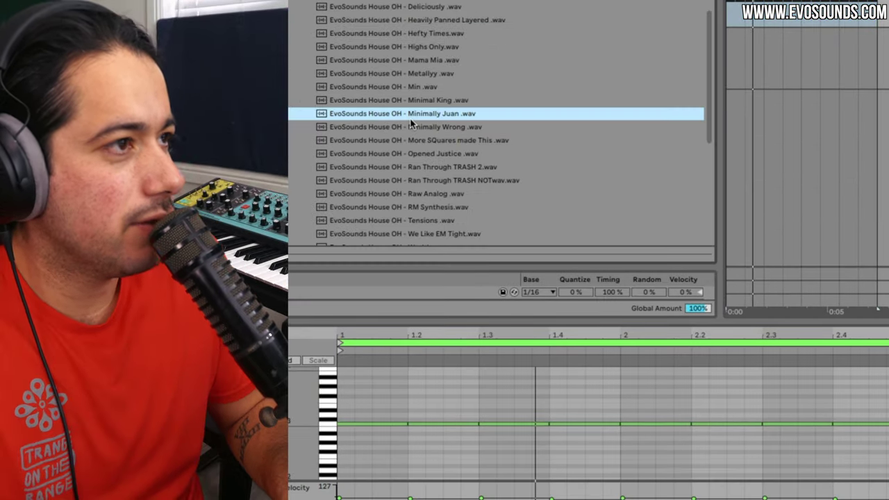
pyautogui.press('Down')
pyautogui.press('Down')
pyautogui.press('Down')
pyautogui.press('Down')
pyautogui.press('Down')
pyautogui.press('Down')
pyautogui.scroll(-2, 437, 215)
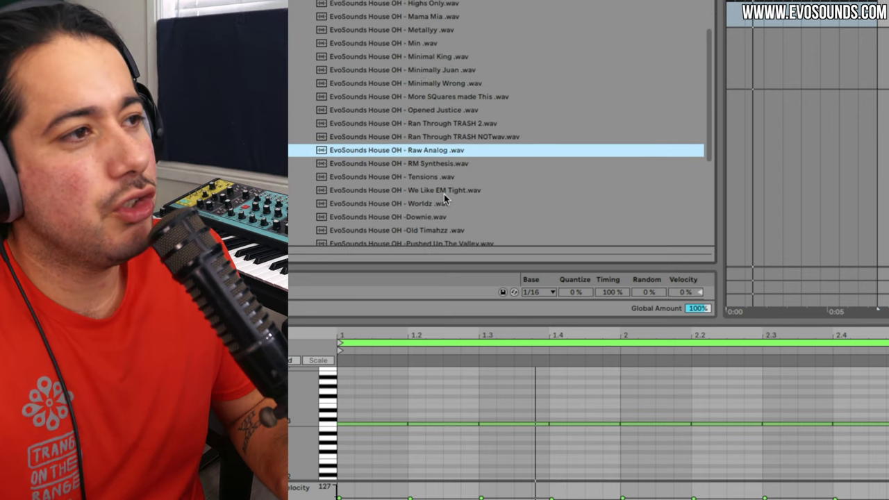
pyautogui.click(438, 178)
pyautogui.click(440, 203)
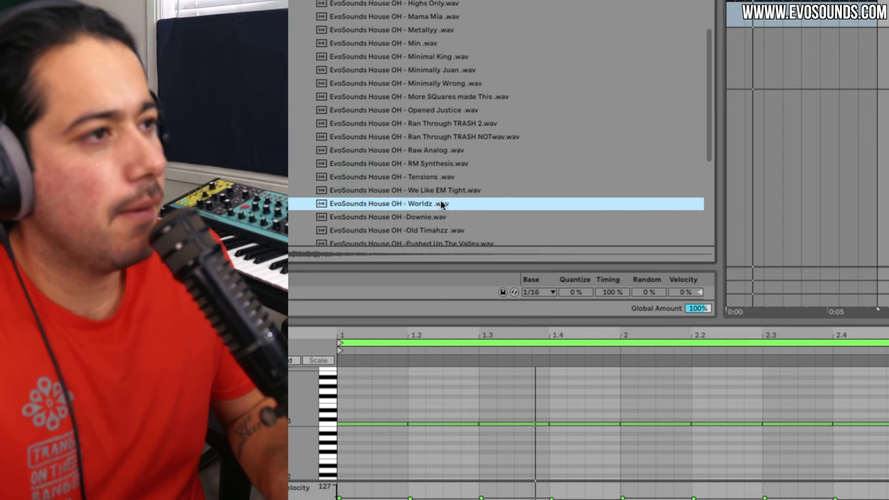
pyautogui.click(439, 217)
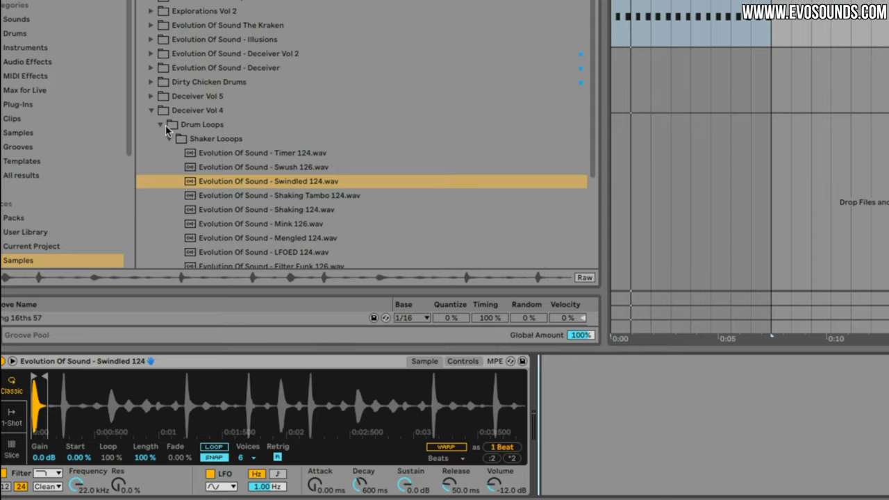
# Play back the shaker pattern made from the Swindled 124 sample and add a new track.
pyautogui.click(167, 139)
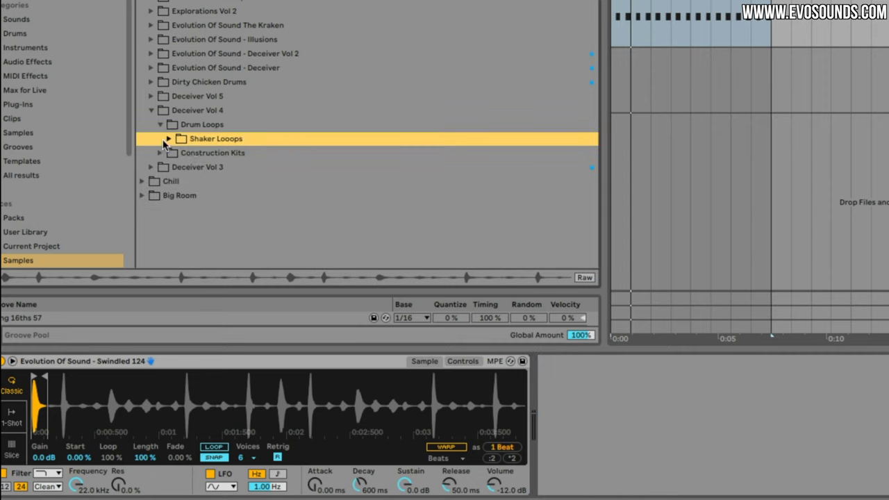
pyautogui.press('space')
pyautogui.moveTo(79, 412)
pyautogui.mouseDown()
pyautogui.moveTo(89, 411)
pyautogui.moveTo(89, 421)
pyautogui.mouseUp()
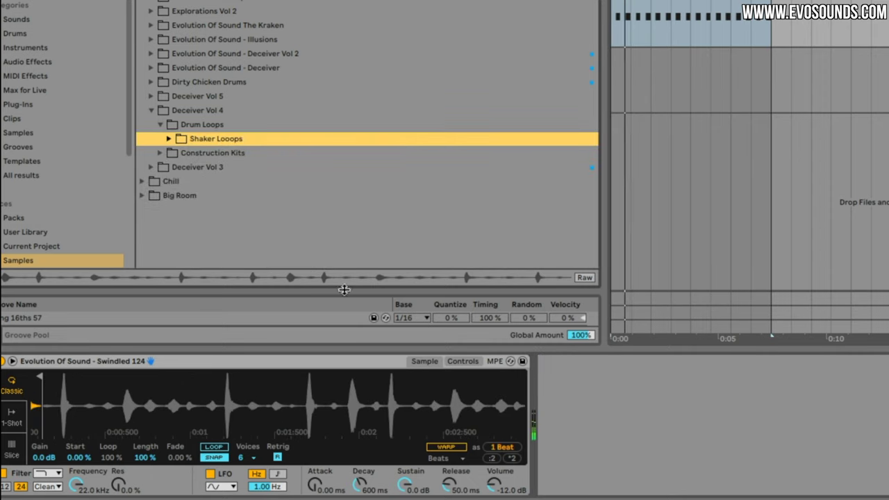
pyautogui.hotkey('ctrl', 't')
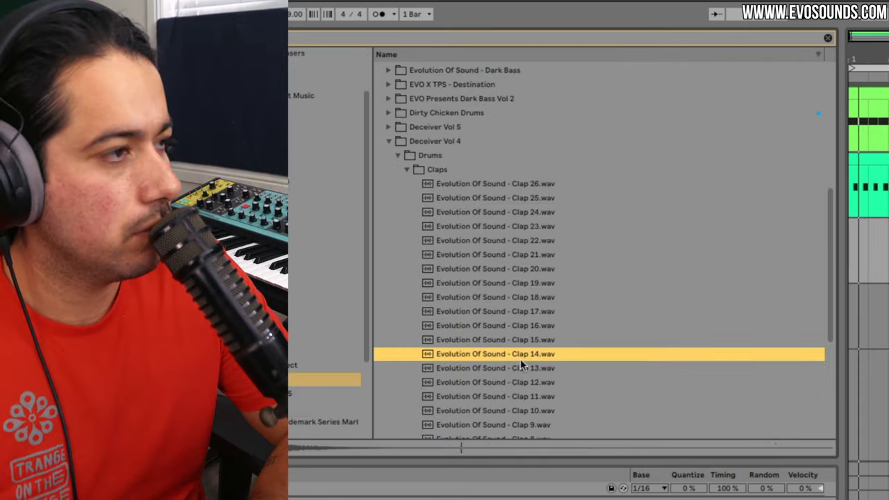
# Audition the clap samples around Clap 13 in the Claps folder of Deceiver Vol 4.
pyautogui.click(515, 367)
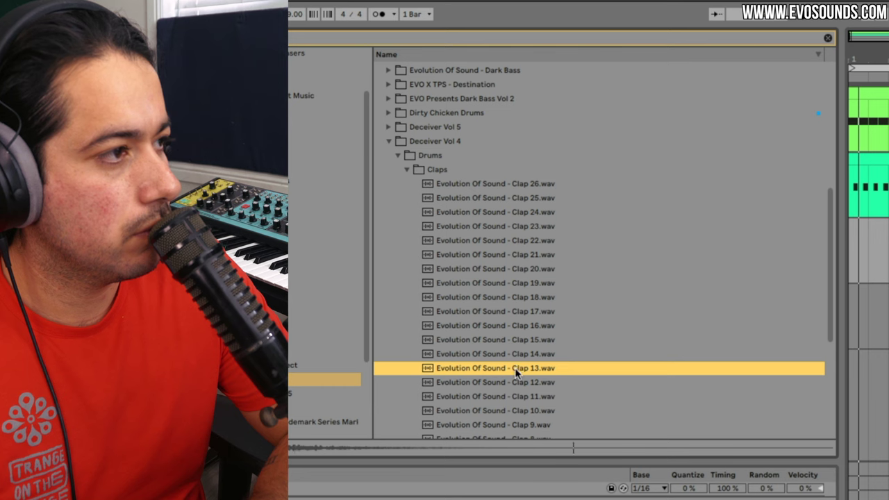
pyautogui.scroll(-2, 516, 367)
pyautogui.click(516, 367)
pyautogui.scroll(-3, 515, 368)
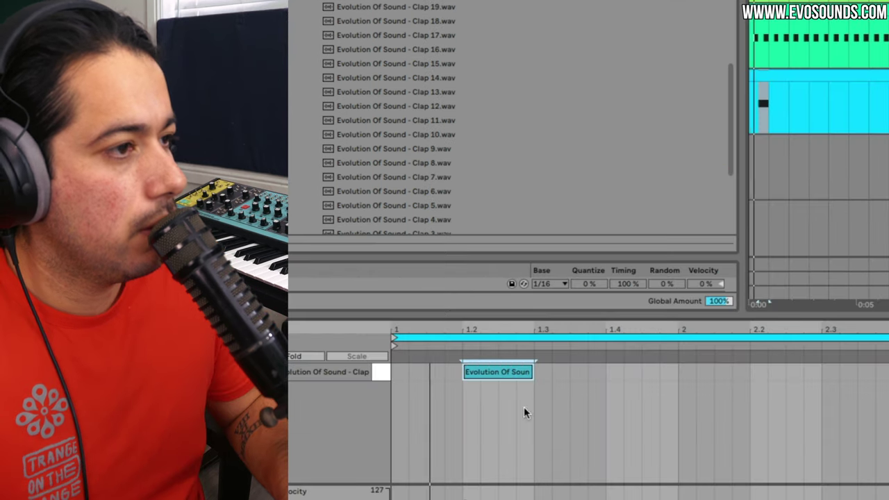
# Duplicate the clap's two-beat pattern so it hits on beats 2 and 4 of every bar across the four-bar clip.
pyautogui.moveTo(524, 413); pyautogui.dragTo(387, 327)
pyautogui.hotkey('ctrl', 'd')
pyautogui.hotkey('ctrl', 'd')
pyautogui.hotkey('ctrl', 'd')
pyautogui.hotkey('ctrl', 'd')
pyautogui.hotkey('ctrl', 'd')
pyautogui.hotkey('ctrl', 'd')
pyautogui.hotkey('ctrl', 'd')
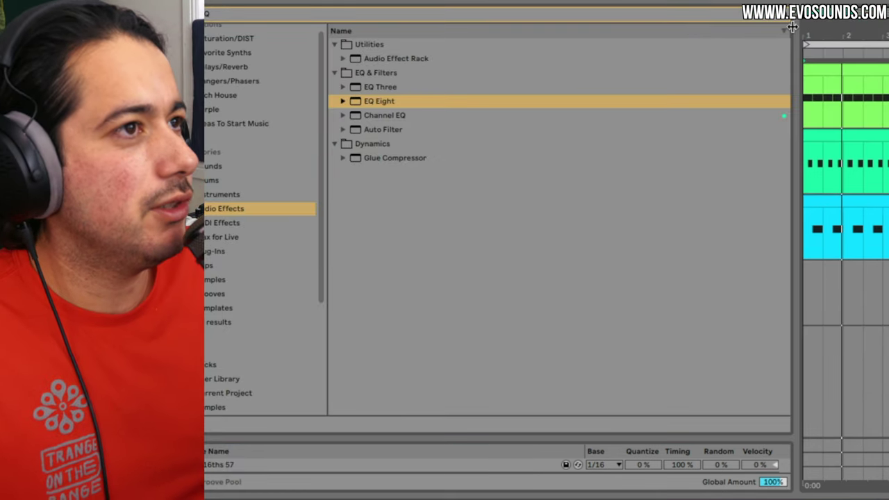
# Insert a Utility before EQ Eight on the clap track and change its input channel mode.
pyautogui.click(779, 17)
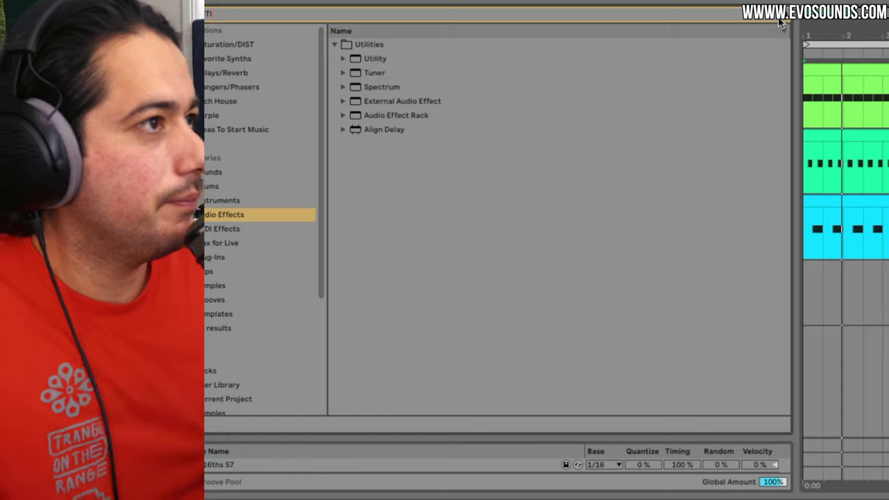
pyautogui.moveTo(389, 59); pyautogui.dragTo(487, 148)
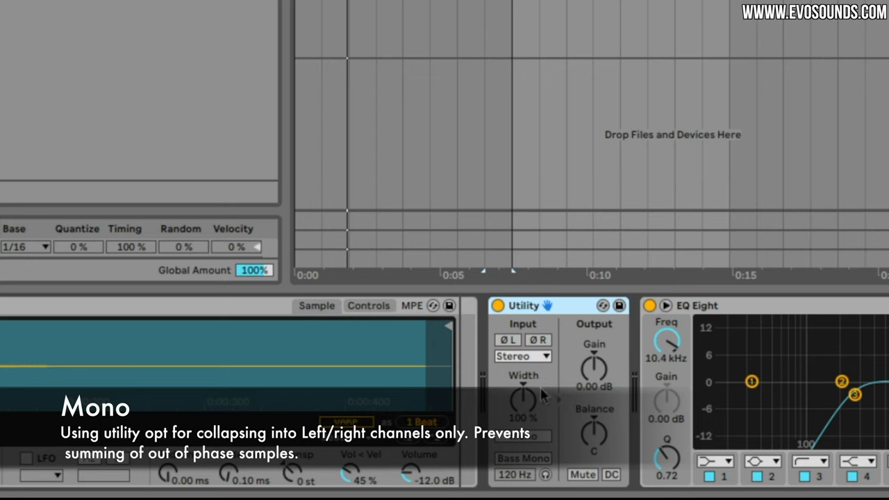
pyautogui.click(531, 358)
pyautogui.click(531, 373)
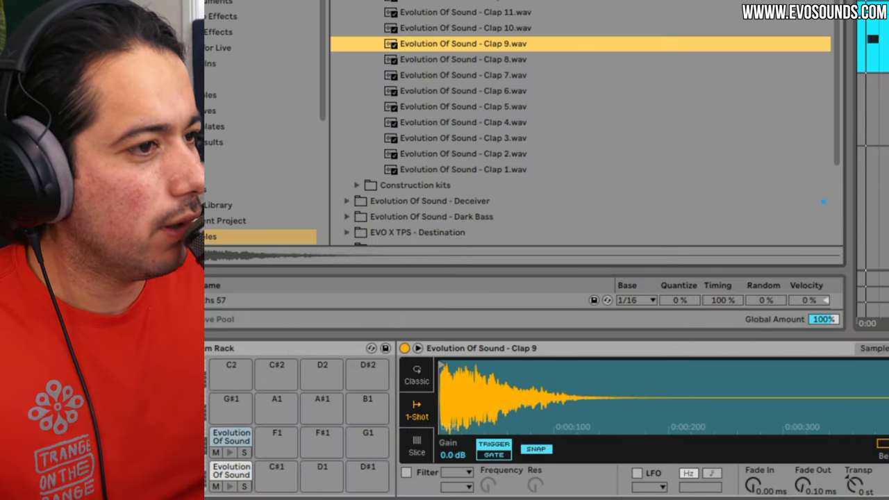
# Enable the filter on the layered Clap 9 sample and check the notes in the clap clip.
pyautogui.click(888, 348)
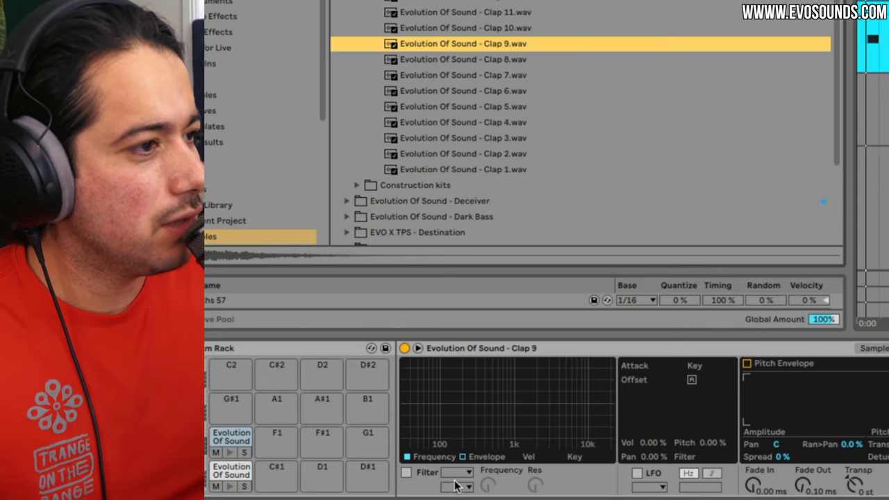
pyautogui.click(406, 473)
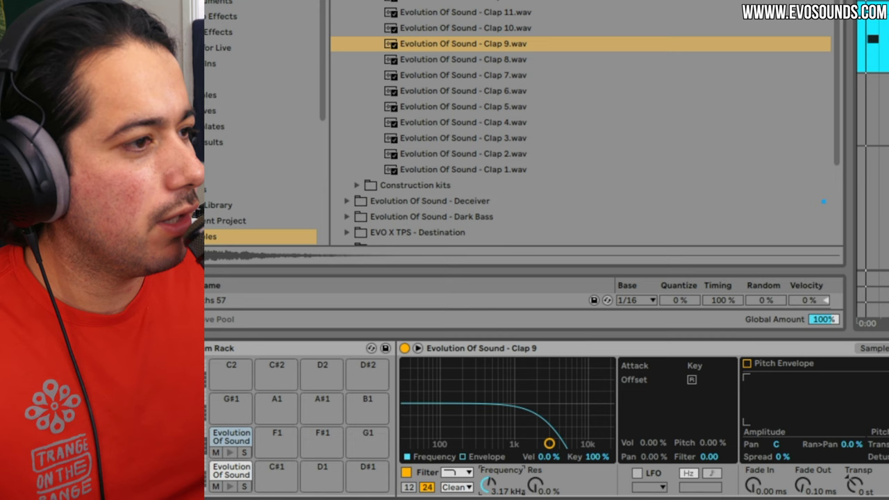
pyautogui.doubleClick(869, 70)
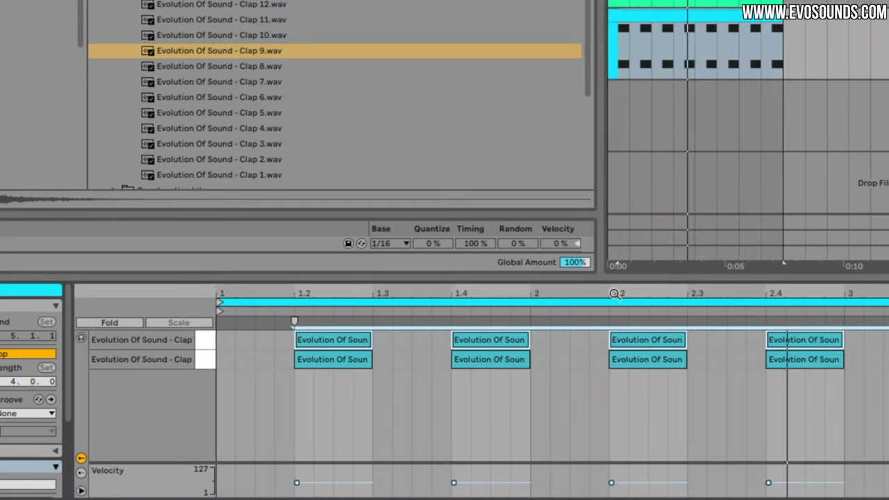
pyautogui.hotkey('shift', 'Tab')
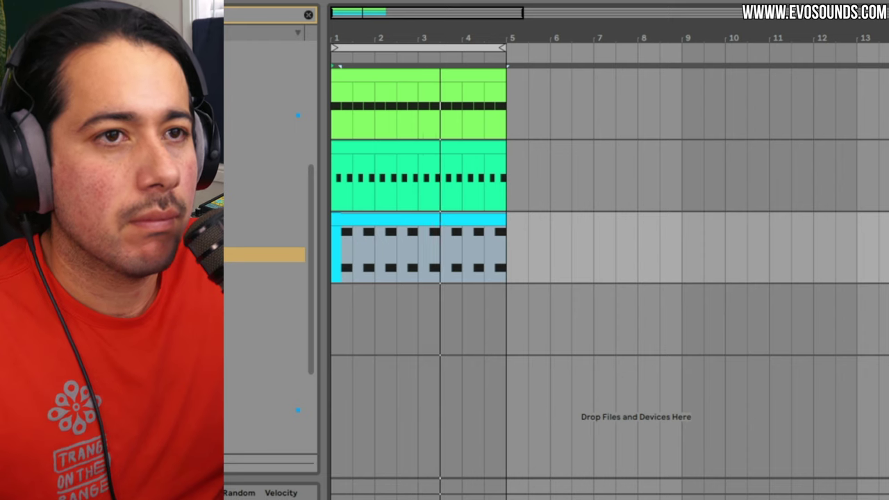
# Add a MIDI track for the closed hat, complete its one-bar note pattern with varied velocities and duplicate it.
pyautogui.hotkey('ctrl', 'shift', 't')
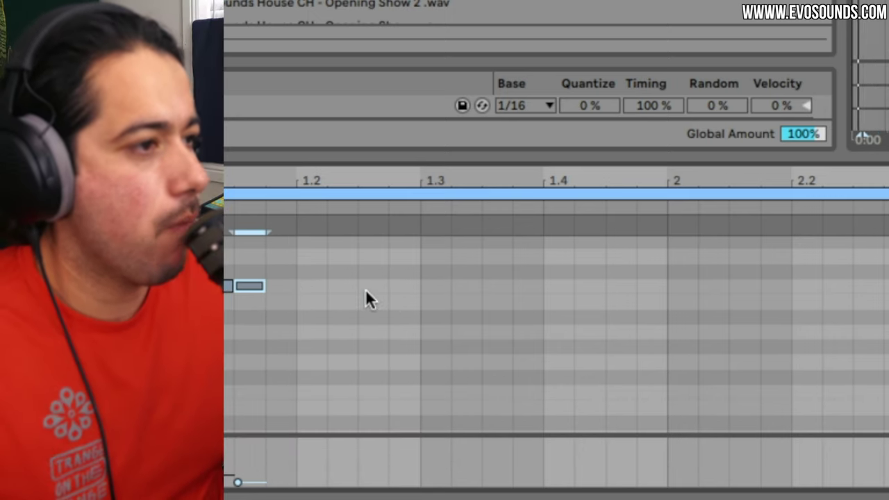
pyautogui.doubleClick(365, 290)
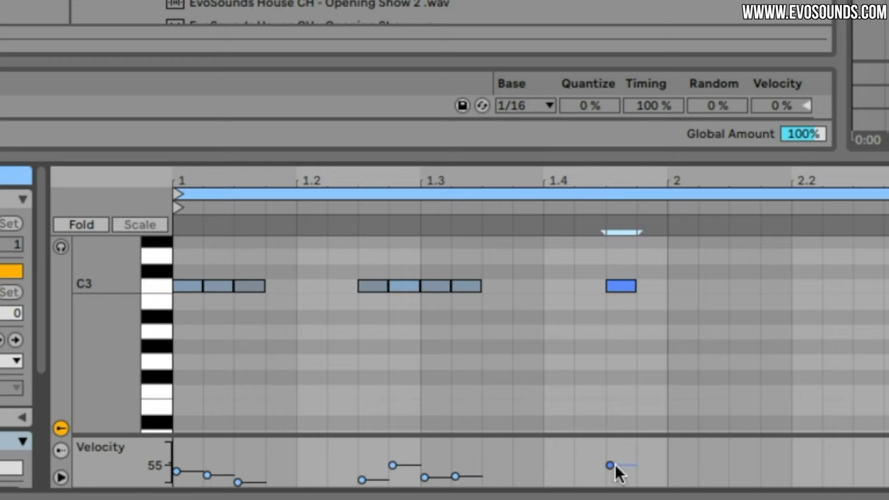
pyautogui.moveTo(671, 314); pyautogui.dragTo(244, 249)
pyautogui.hotkey('ctrl', 'd')
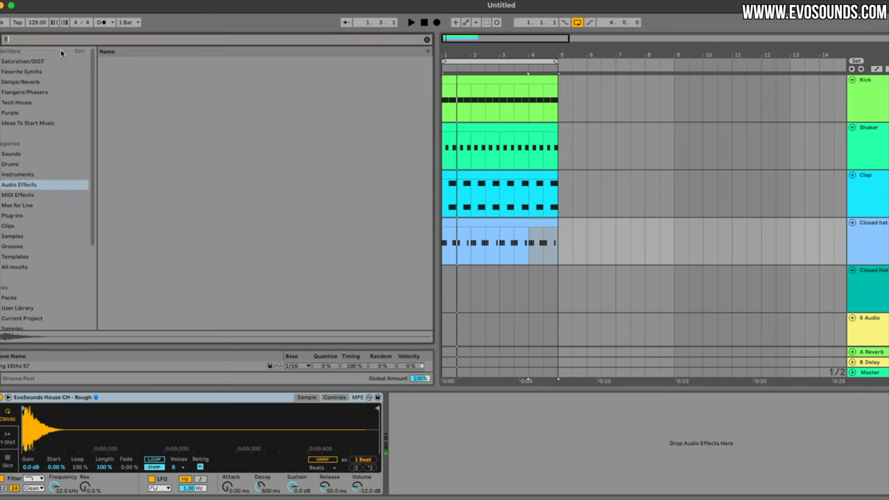
# Add EQ Eight to the closed hat track and set band 4 to a low cut at about 4.17 kHz.
pyautogui.write('EQ')
pyautogui.moveTo(135, 103); pyautogui.dragTo(881, 238)
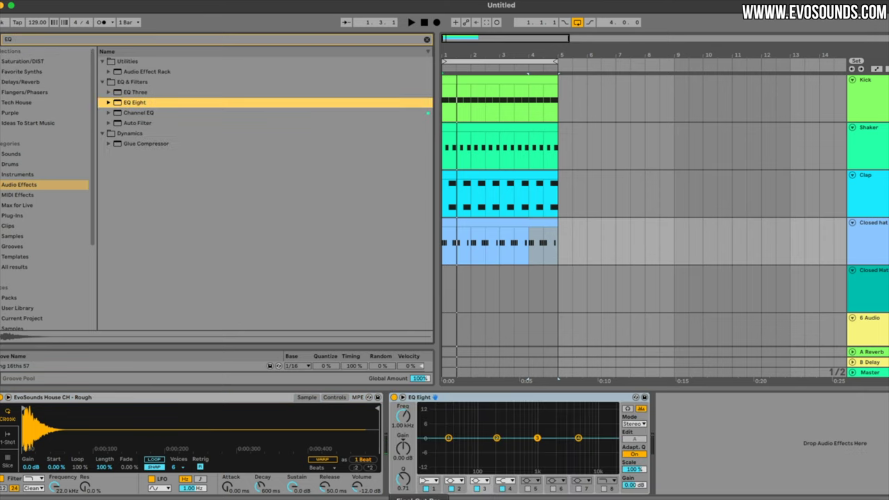
pyautogui.press('space')
pyautogui.click(505, 480)
pyautogui.click(508, 428)
pyautogui.moveTo(580, 445); pyautogui.dragTo(574, 444)
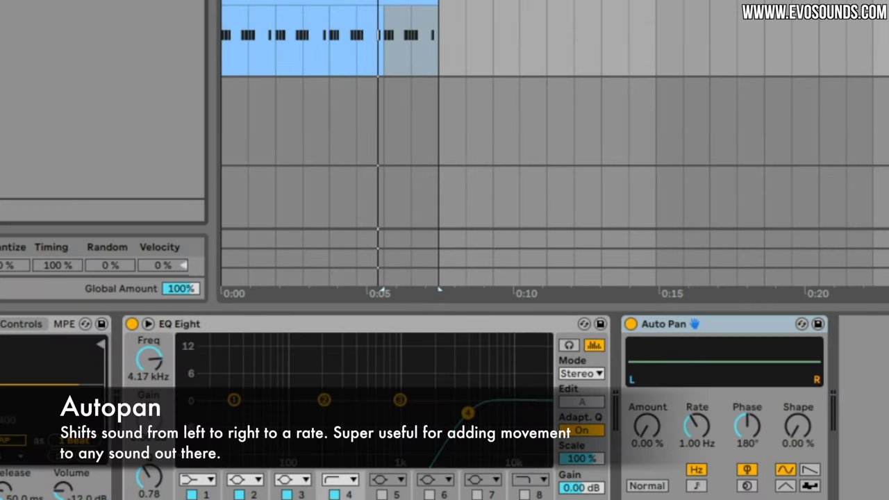
# Set the closed hat's Auto Pan amount to 100% and adjust its rate.
pyautogui.moveTo(655, 442); pyautogui.dragTo(655, 303)
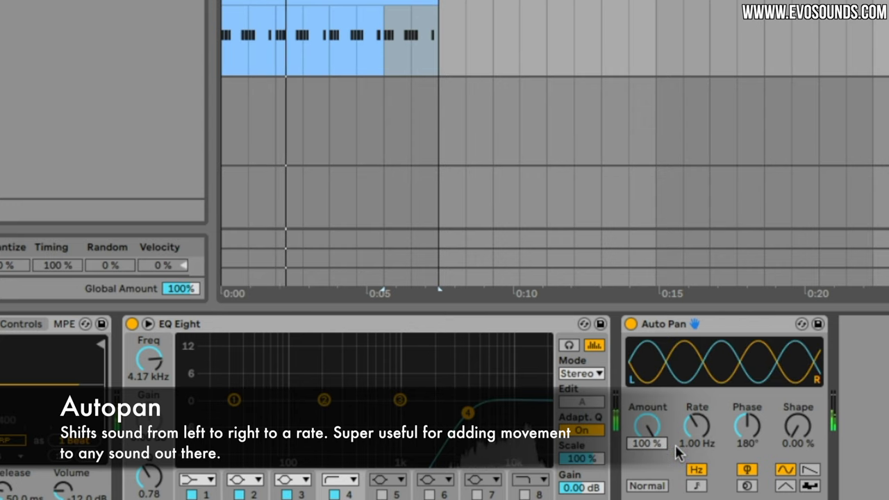
pyautogui.moveTo(676, 445); pyautogui.dragTo(691, 421)
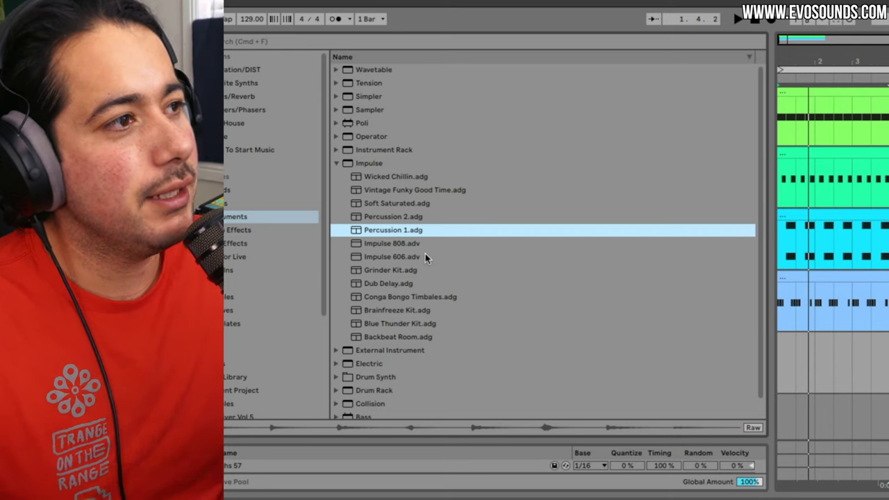
# Audition the Impulse presets Conga Bongo Timbales, Brainfreeze Kit, Backbeat Room, Impulse 606 and Percussion 2.
pyautogui.click(336, 164)
pyautogui.click(336, 163)
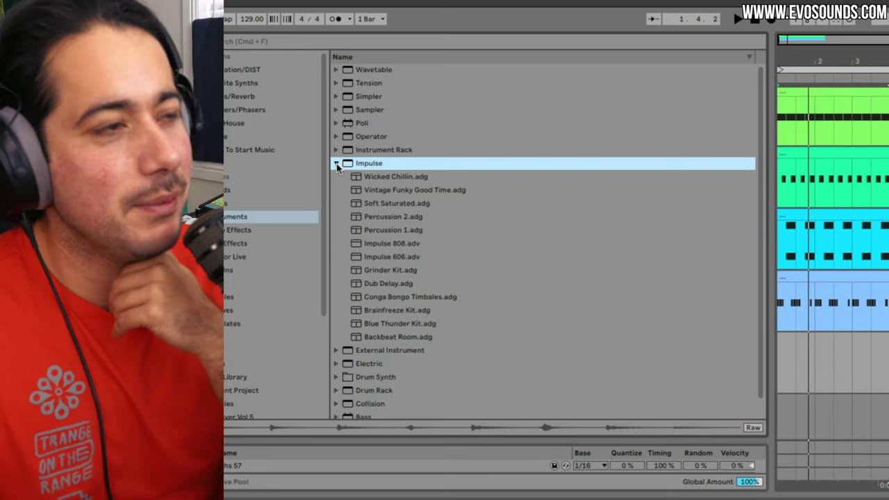
pyautogui.click(432, 298)
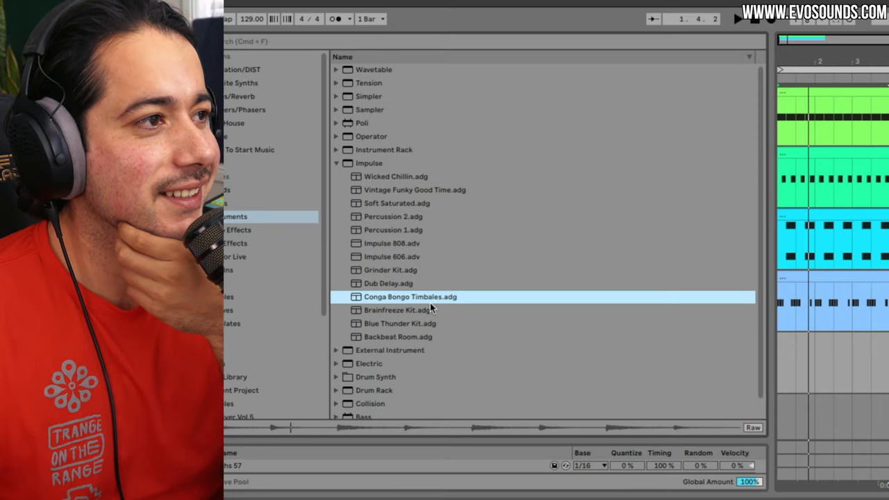
pyautogui.click(421, 311)
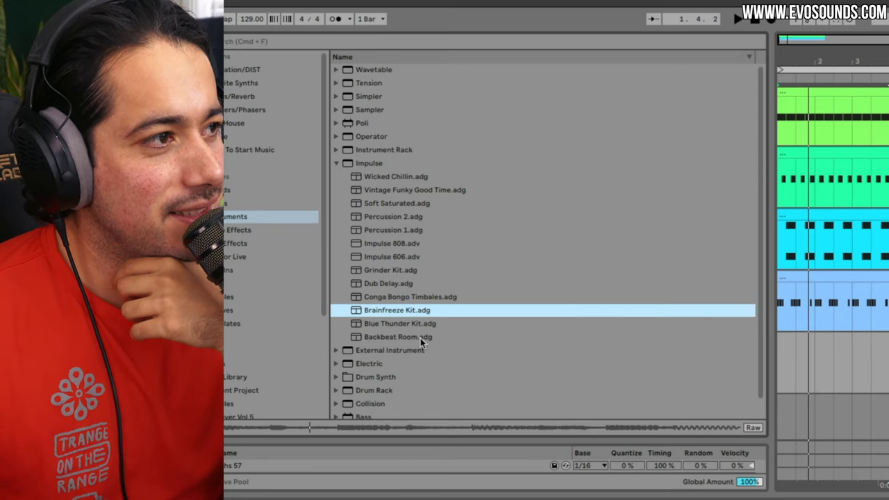
pyautogui.click(422, 337)
pyautogui.click(408, 257)
pyautogui.click(406, 217)
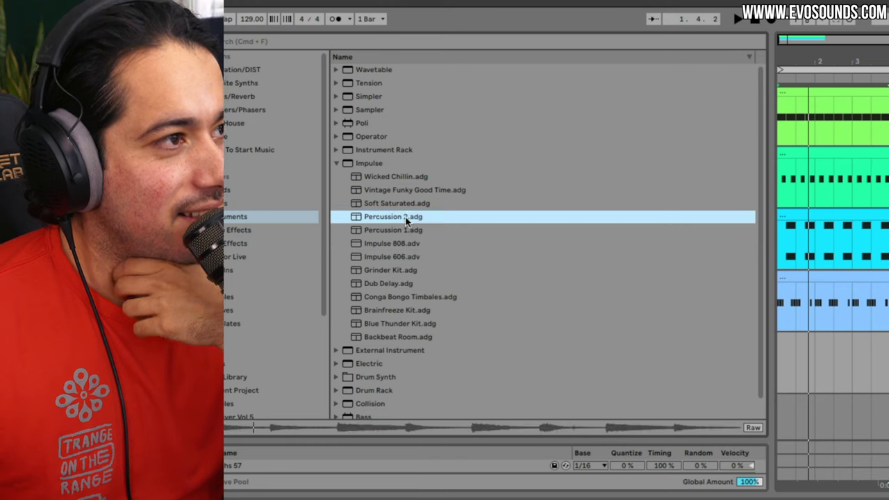
# Load the Conga Bongo Timbales Impulse kit for the percussion track and set its Reverb Dry/Wet to about 1.9%.
pyautogui.click(403, 191)
pyautogui.click(406, 297)
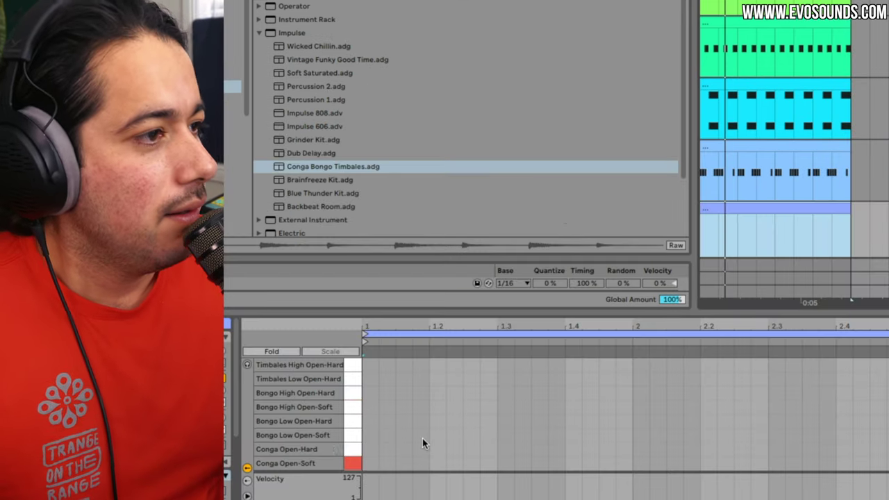
pyautogui.hotkey('shift', 'Tab')
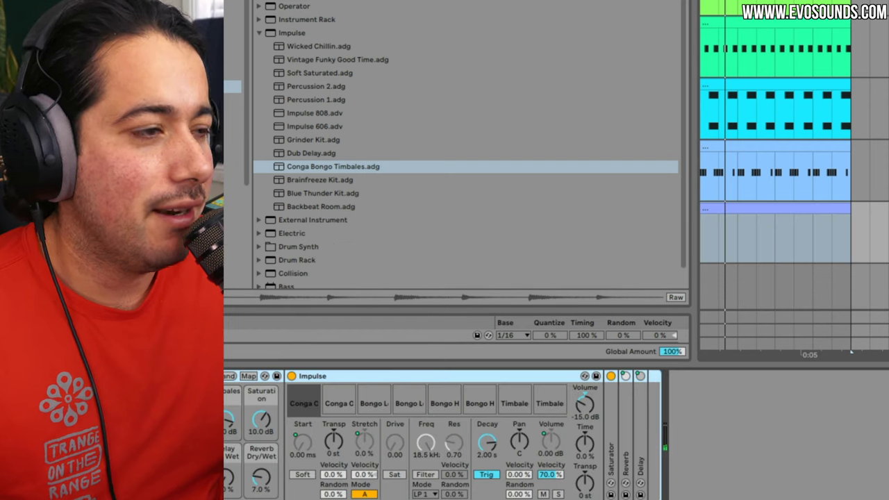
pyautogui.moveTo(262, 475); pyautogui.dragTo(262, 483)
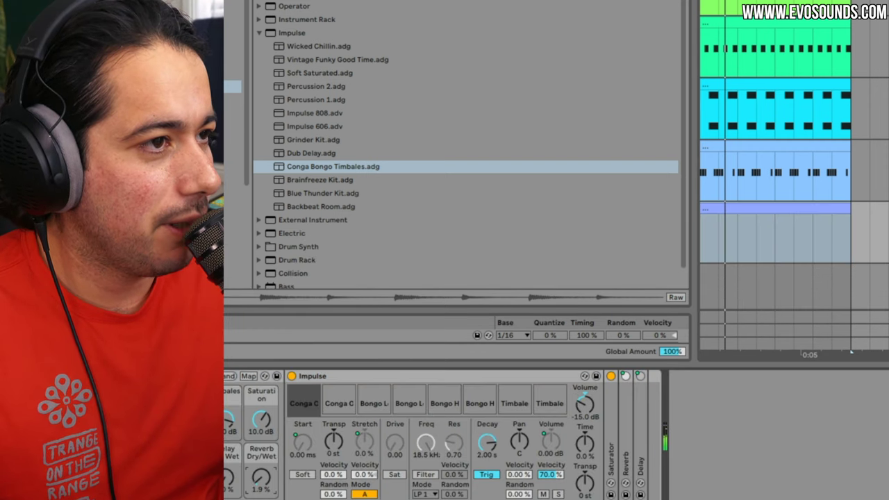
# Draw a one-bar bongo and conga pattern with varied velocities in the percussion clip and duplicate it.
pyautogui.hotkey('shift', 'Tab')
pyautogui.moveTo(405, 284)
pyautogui.mouseDown()
pyautogui.moveTo(422, 285)
pyautogui.moveTo(419, 222)
pyautogui.mouseUp()
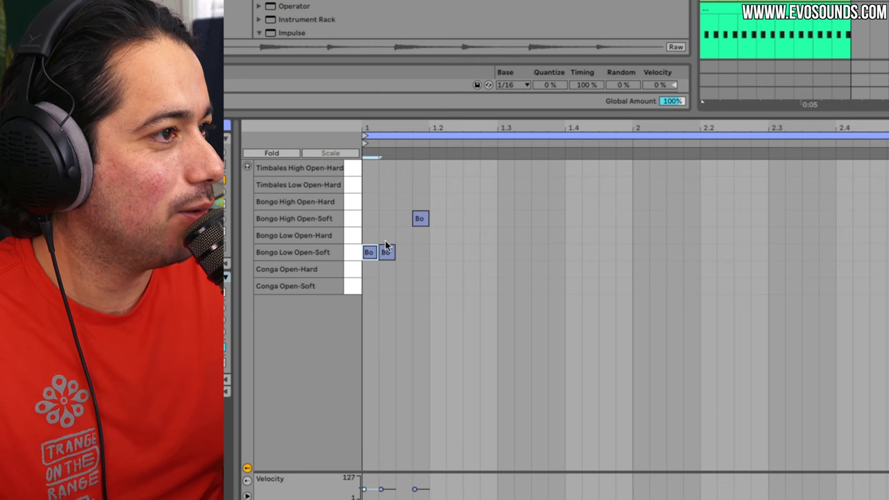
pyautogui.moveTo(425, 224); pyautogui.dragTo(424, 238)
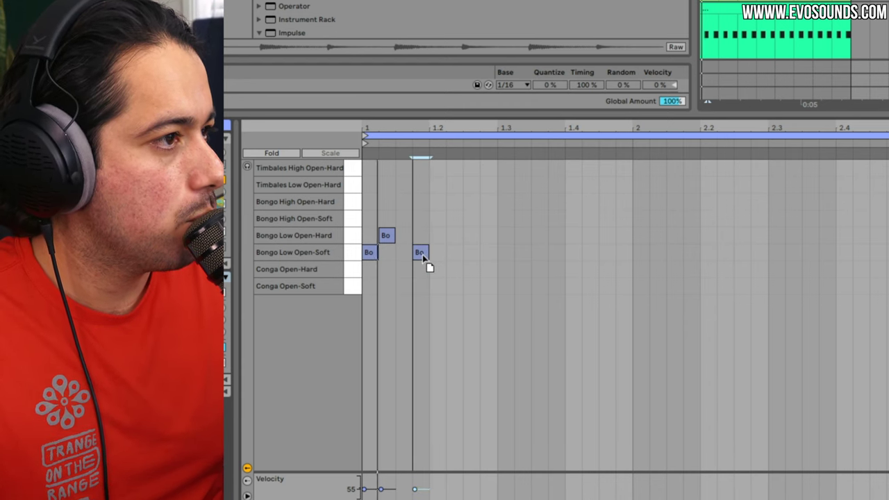
pyautogui.moveTo(424, 257); pyautogui.dragTo(423, 282)
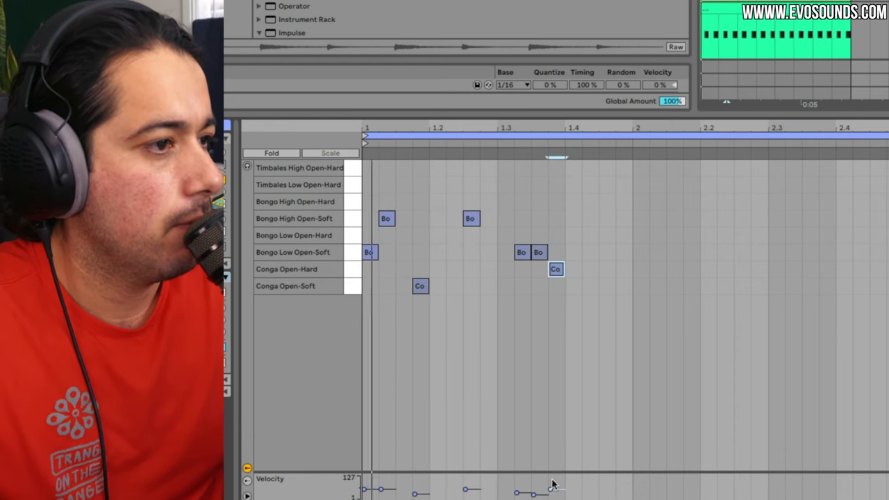
pyautogui.moveTo(554, 484); pyautogui.dragTo(551, 495)
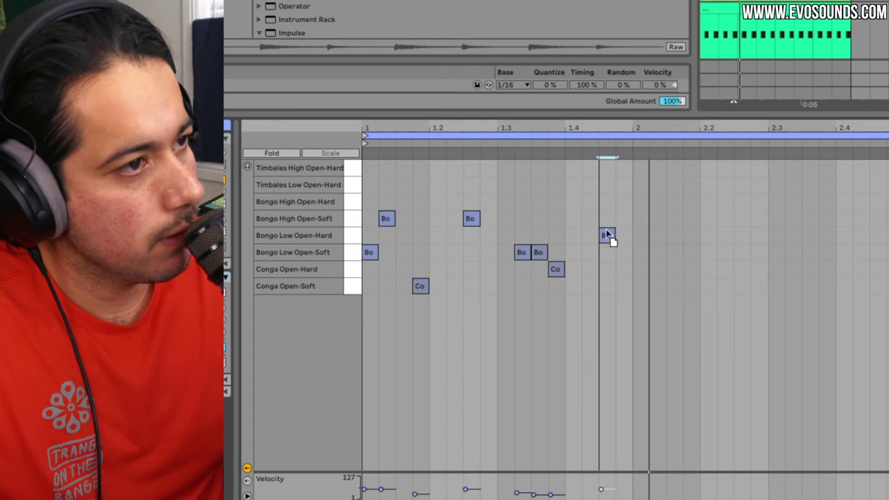
pyautogui.moveTo(608, 236)
pyautogui.mouseDown()
pyautogui.moveTo(607, 225)
pyautogui.moveTo(608, 237)
pyautogui.mouseUp()
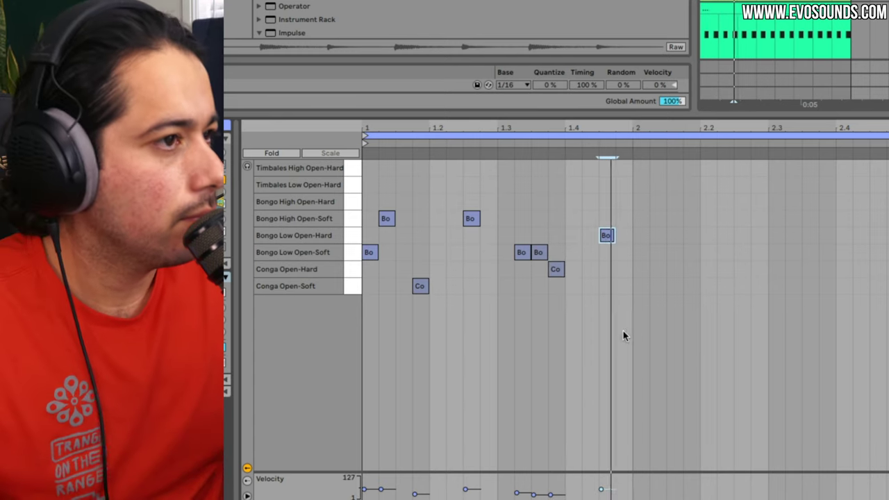
pyautogui.moveTo(633, 314); pyautogui.dragTo(300, 106)
pyautogui.hotkey('ctrl', 'd')
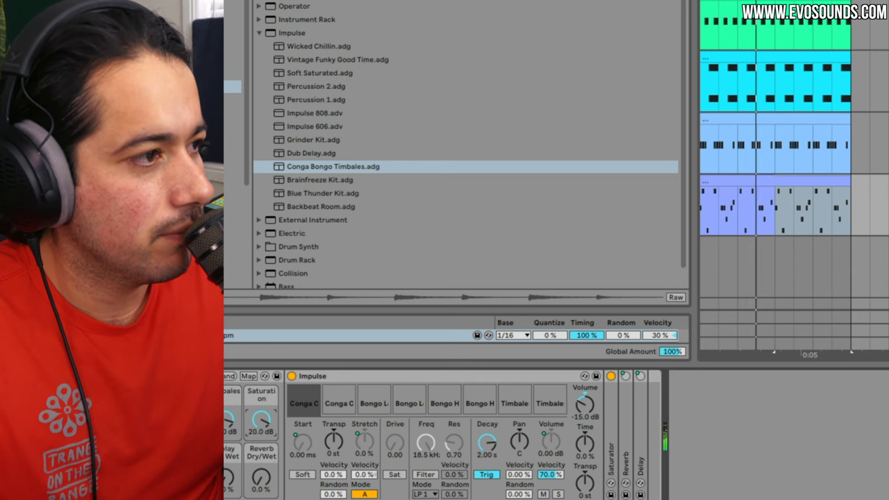
# Adjust the Saturation amount of the Conga Bongo Timbales kit.
pyautogui.moveTo(263, 420); pyautogui.dragTo(264, 423)
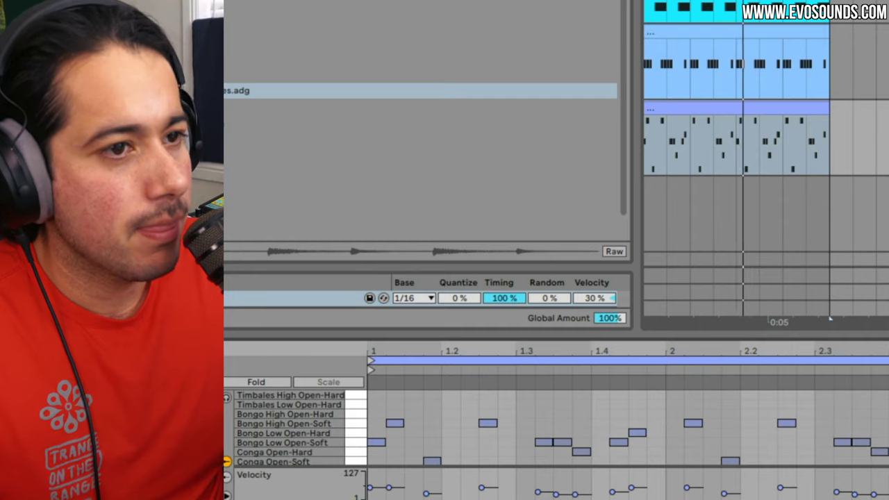
pyautogui.hotkey('ctrl', 'alt', 'l')
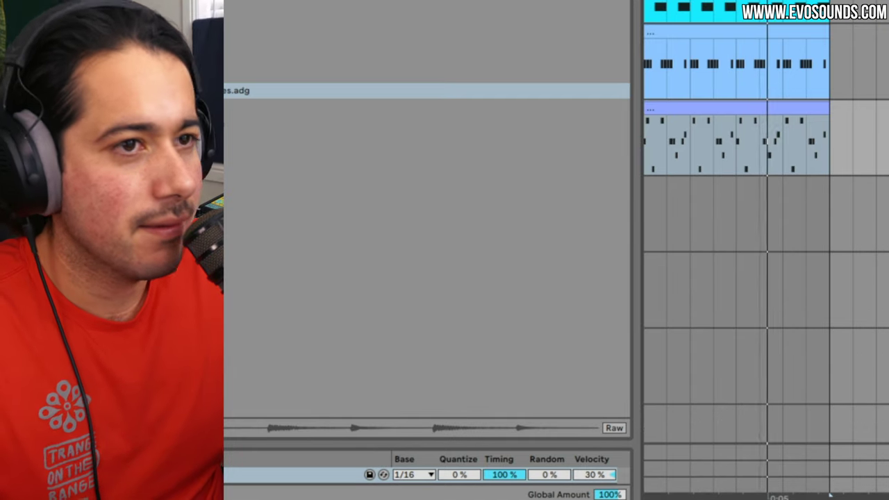
pyautogui.hotkey('shift', 'Tab')
# Add EQ Eight to the conga track, boost band 2 at about 265 Hz to find the resonance, and pull its gain down.
pyautogui.click(229, 41)
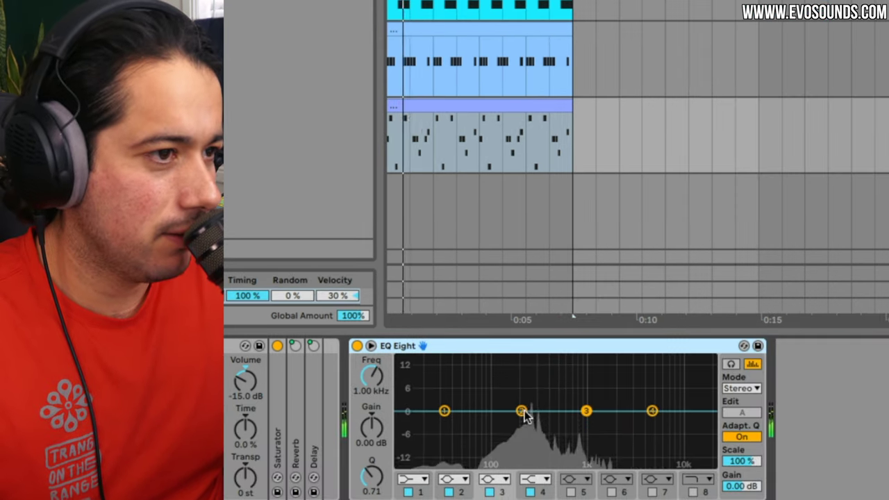
pyautogui.moveTo(779, 414); pyautogui.dragTo(789, 375)
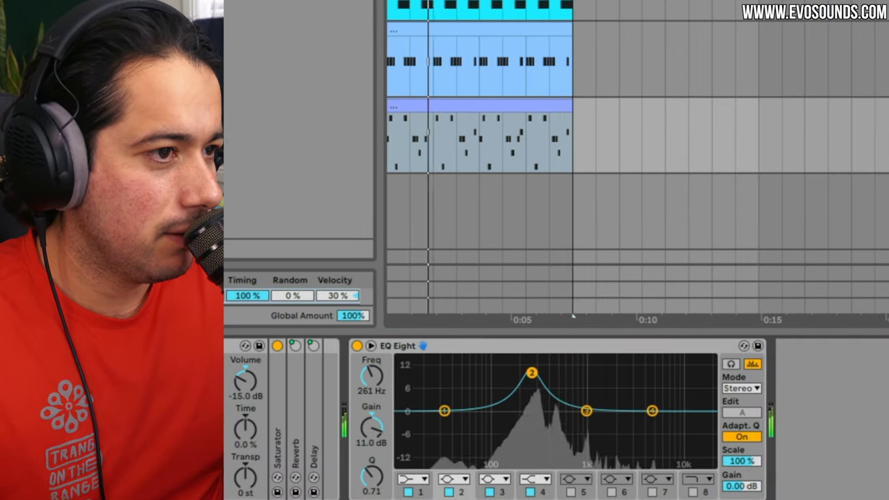
pyautogui.moveTo(533, 373); pyautogui.dragTo(533, 368)
pyautogui.click(371, 345)
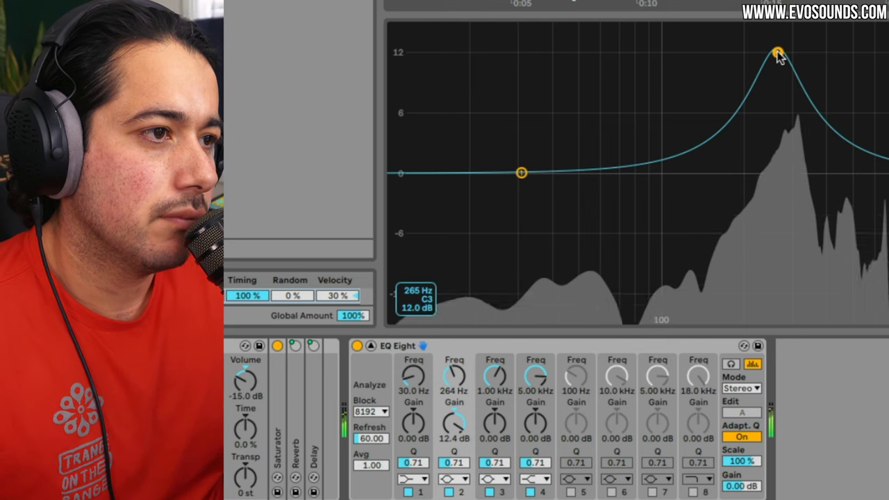
pyautogui.moveTo(778, 56); pyautogui.dragTo(785, 172)
pyautogui.moveTo(813, 15); pyautogui.dragTo(795, 221)
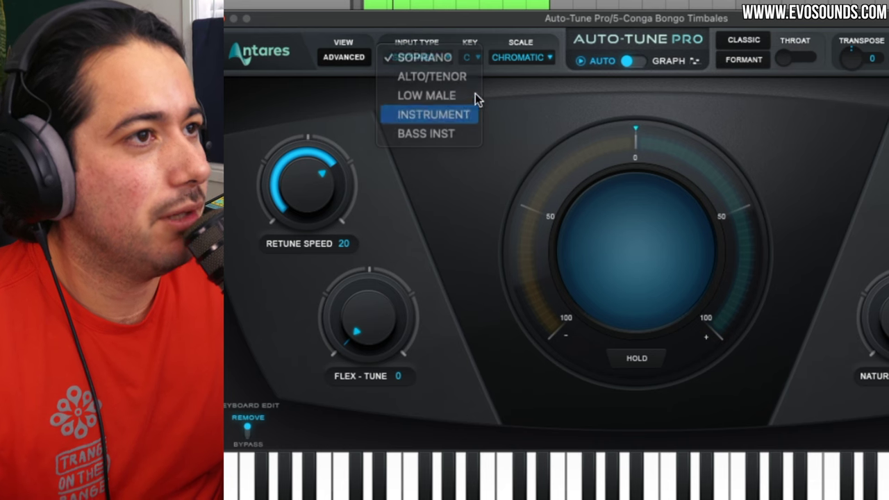
# Set Auto-Tune Pro on the conga track to Instrument input, key F, Minor scale and a transpose of -2.
pyautogui.click(472, 112)
pyautogui.click(470, 59)
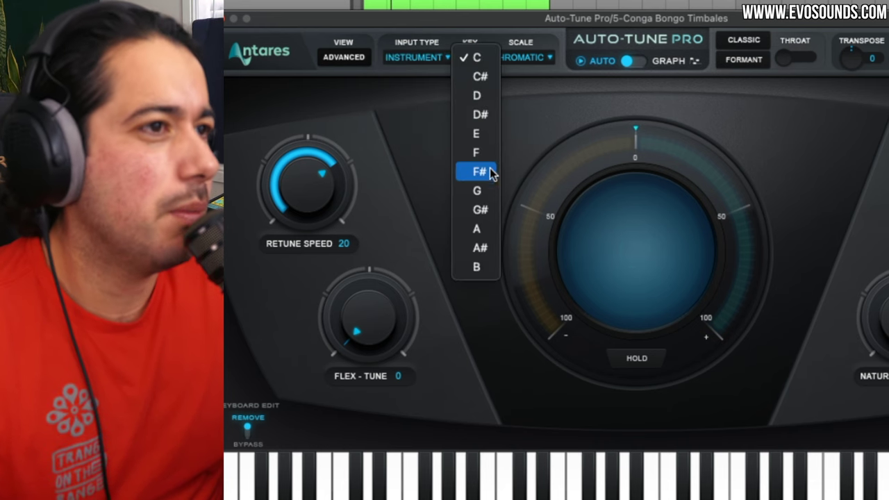
pyautogui.click(526, 58)
pyautogui.click(520, 51)
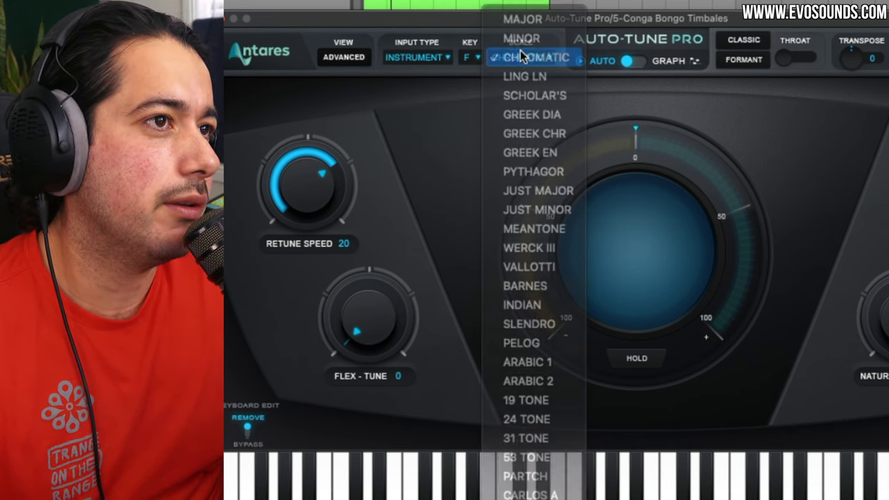
pyautogui.click(523, 55)
pyautogui.click(648, 101)
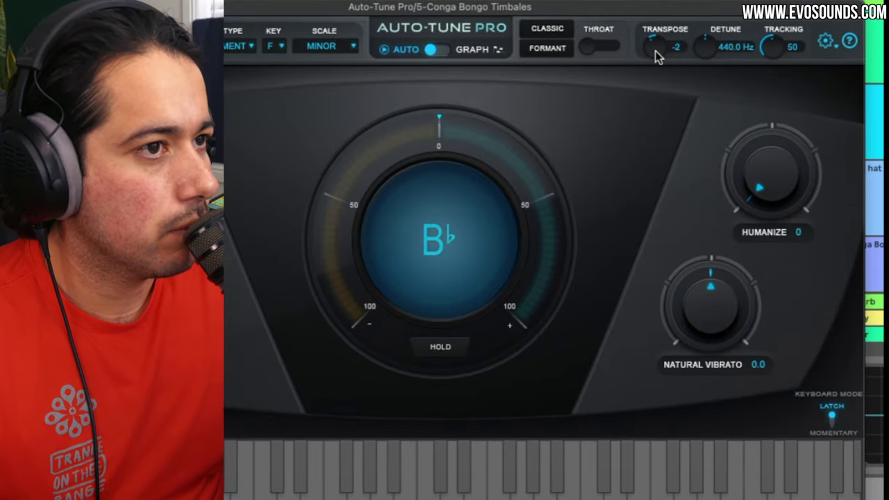
pyautogui.scroll(-1, 656, 50)
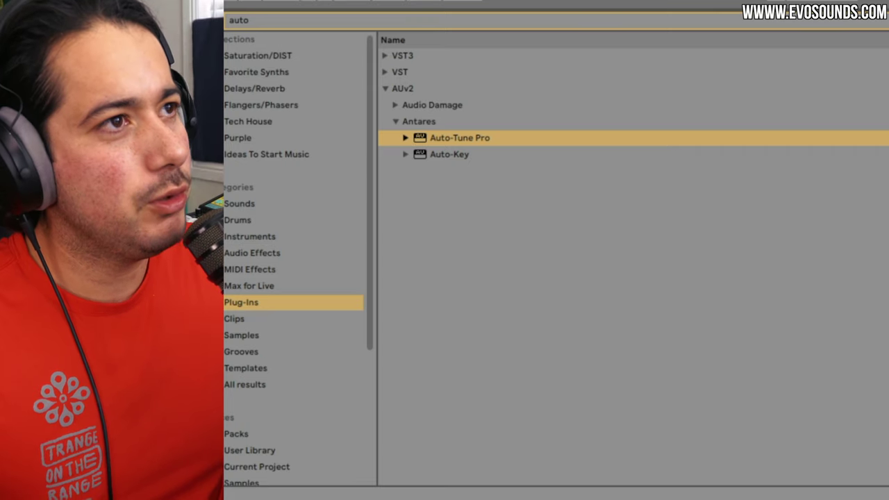
# Search the browser's instruments for OPERATOR and load Operator on a new track.
pyautogui.press('BackSpace')
pyautogui.press('BackSpace')
pyautogui.press('BackSpace')
pyautogui.press('BackSpace')
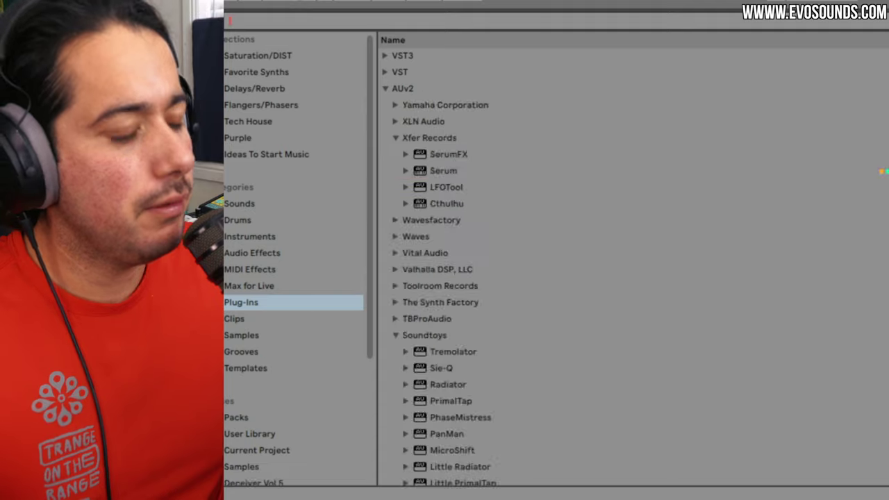
pyautogui.write('OPERATOR')
pyautogui.click(236, 253)
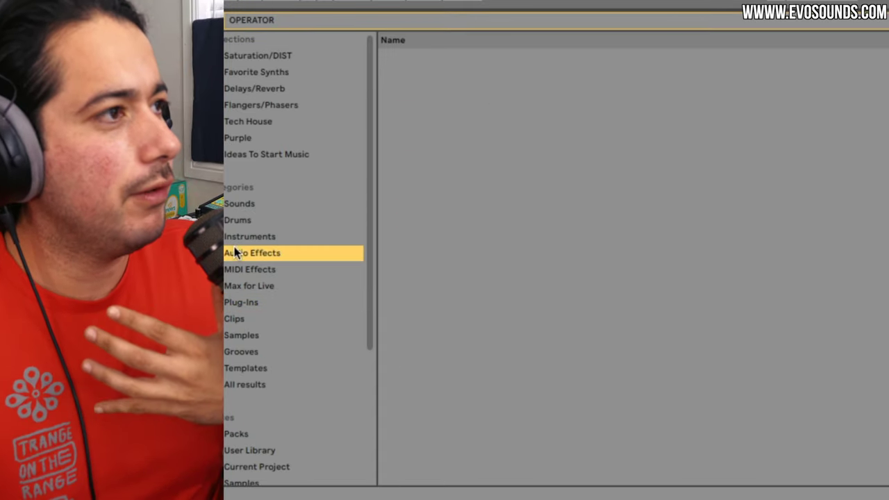
pyautogui.click(417, 19)
pyautogui.write('OPERATOR')
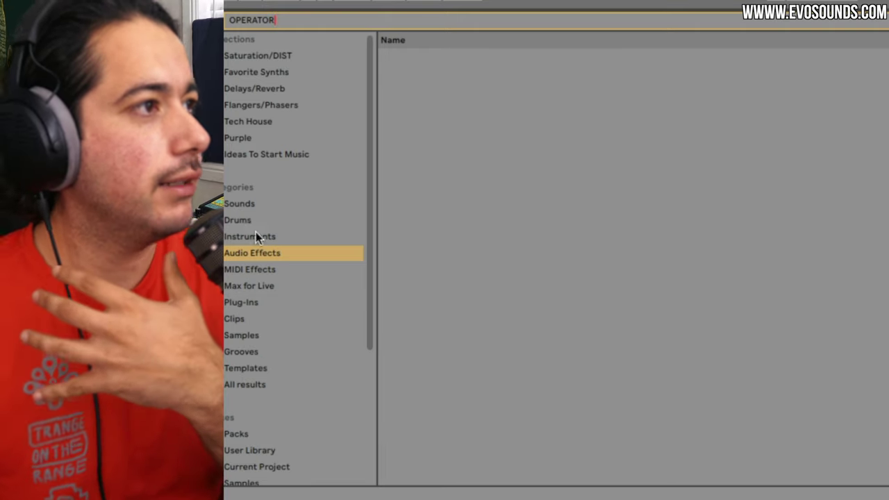
pyautogui.click(254, 237)
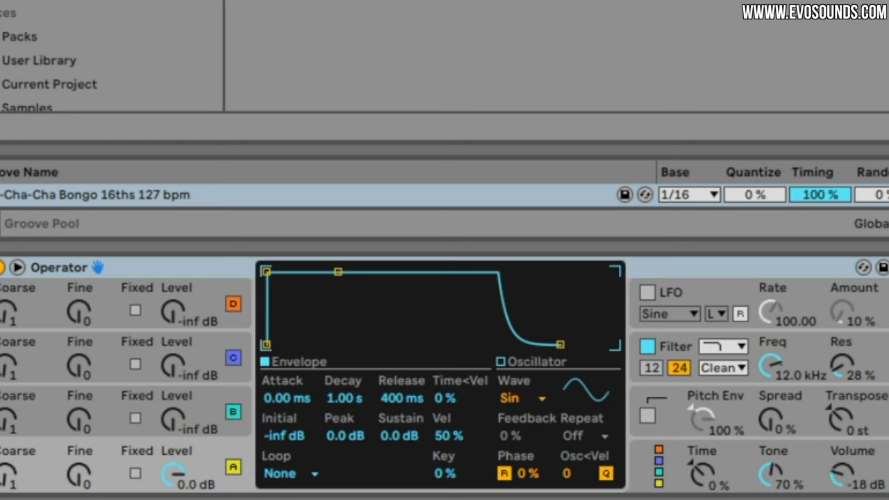
# Set Operator's oscillator A coarse tuning to 0.5 and its waveform to Sw3 after trying Sw6 and Sw4.
pyautogui.moveTo(8, 475); pyautogui.dragTo(9, 492)
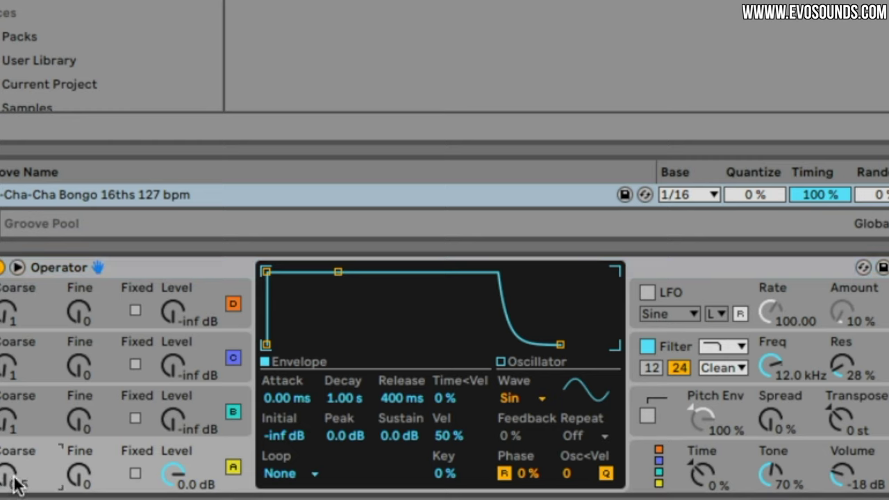
pyautogui.click(505, 393)
pyautogui.click(578, 59)
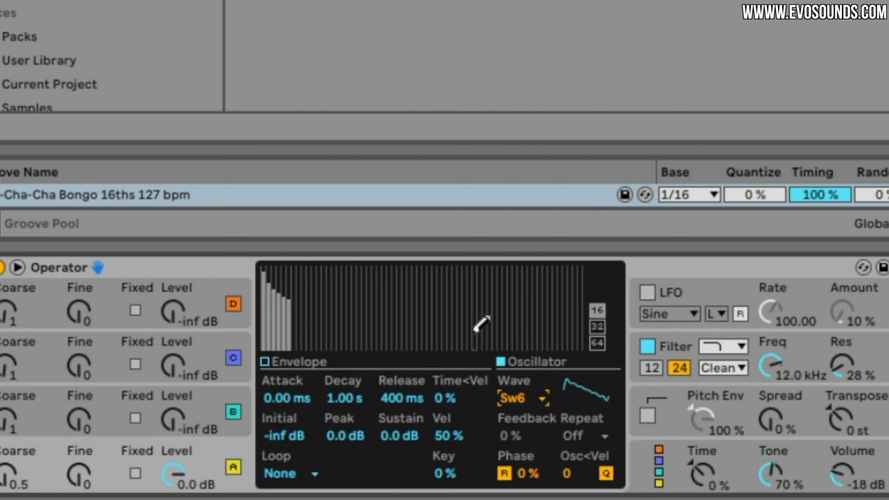
pyautogui.click(510, 392)
pyautogui.click(534, 42)
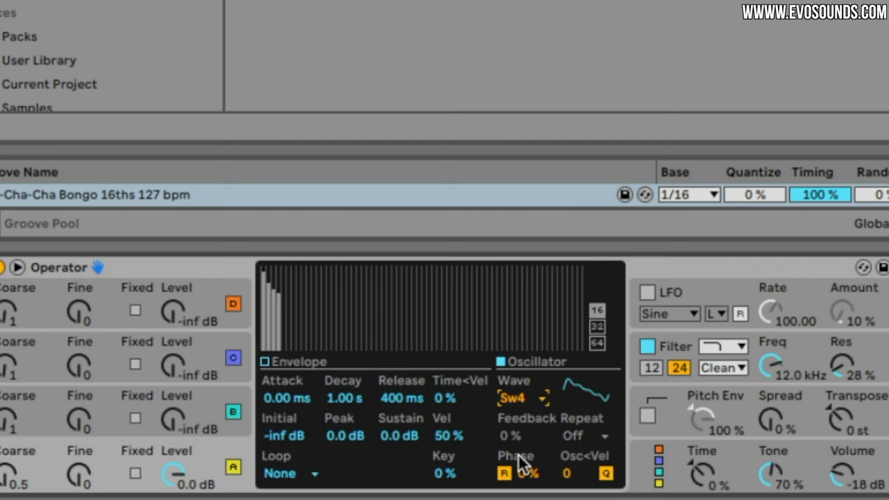
pyautogui.click(520, 396)
pyautogui.click(566, 22)
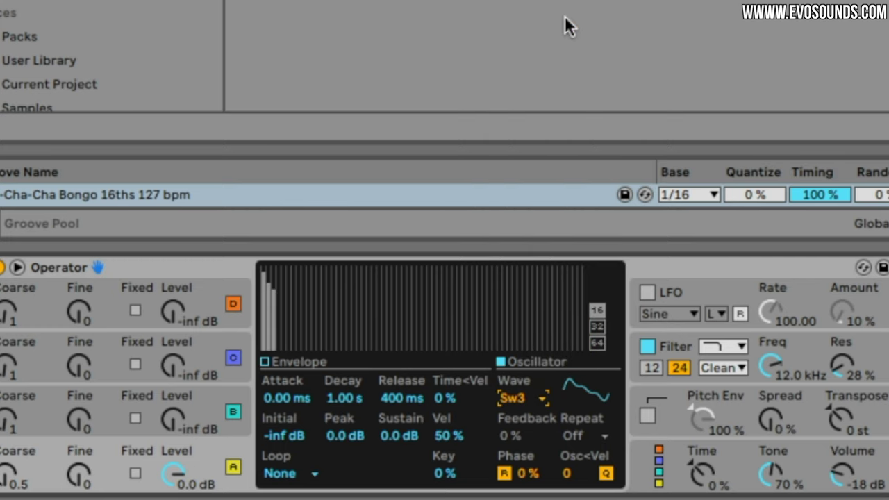
# Lower Operator's filter frequency to 471 Hz and shape oscillator A's envelope with 37.0 ms decay, 15.7 ms release and -7.5 dB sustain.
pyautogui.moveTo(771, 367); pyautogui.dragTo(772, 370)
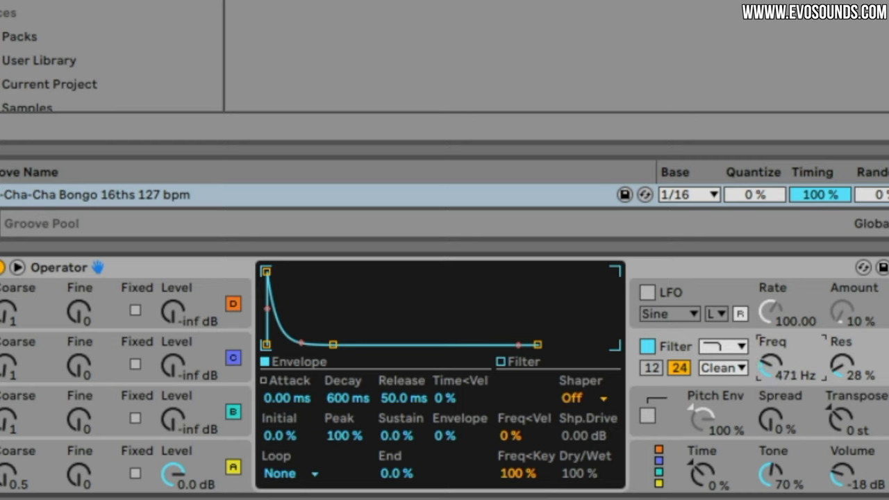
pyautogui.click(189, 457)
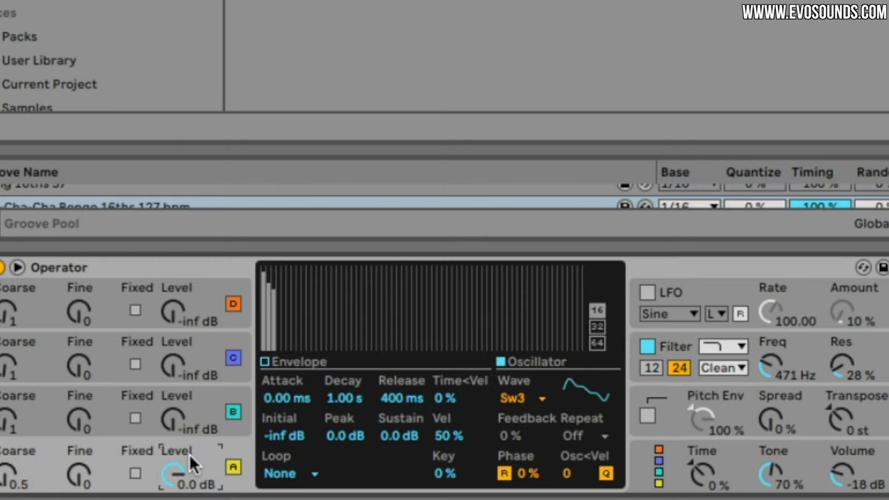
pyautogui.moveTo(409, 399); pyautogui.dragTo(360, 430)
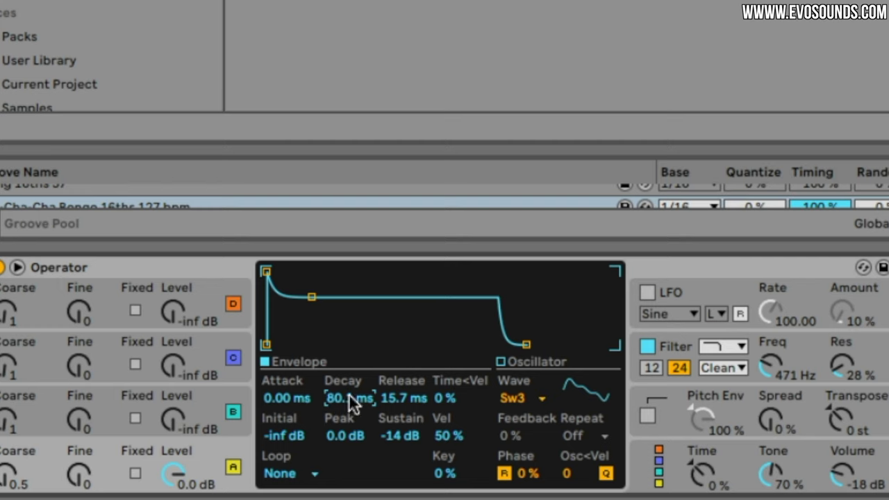
pyautogui.moveTo(348, 393); pyautogui.dragTo(380, 422)
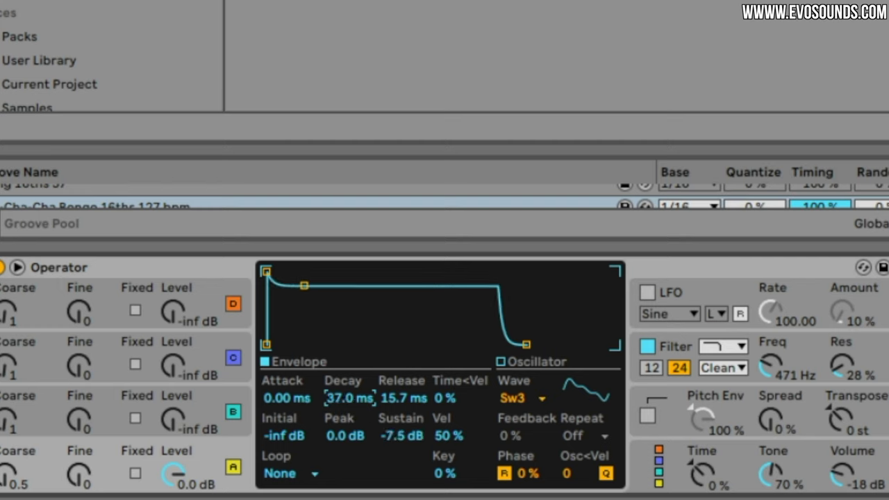
# Enable Operator's pitch envelope with 134 ms decay and about +39 st peak, adjust its amount, and set the filter frequency to 17.6 kHz.
pyautogui.click(649, 414)
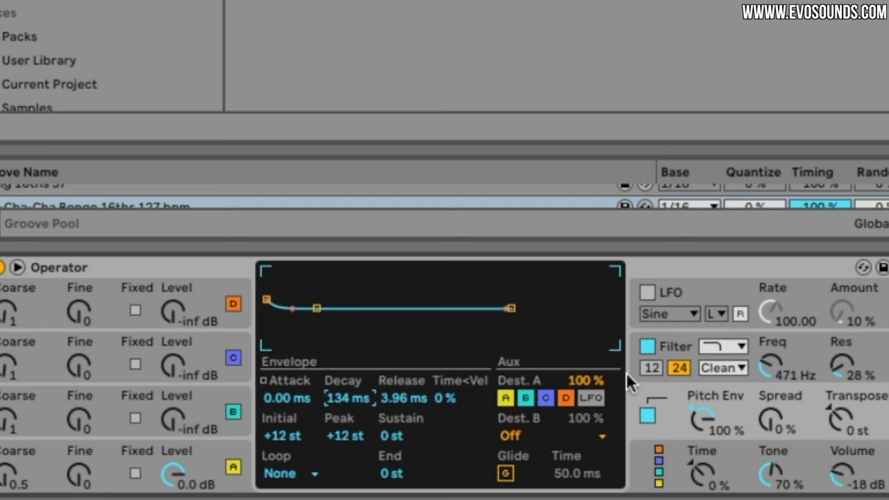
pyautogui.moveTo(768, 372); pyautogui.dragTo(767, 368)
pyautogui.click(767, 389)
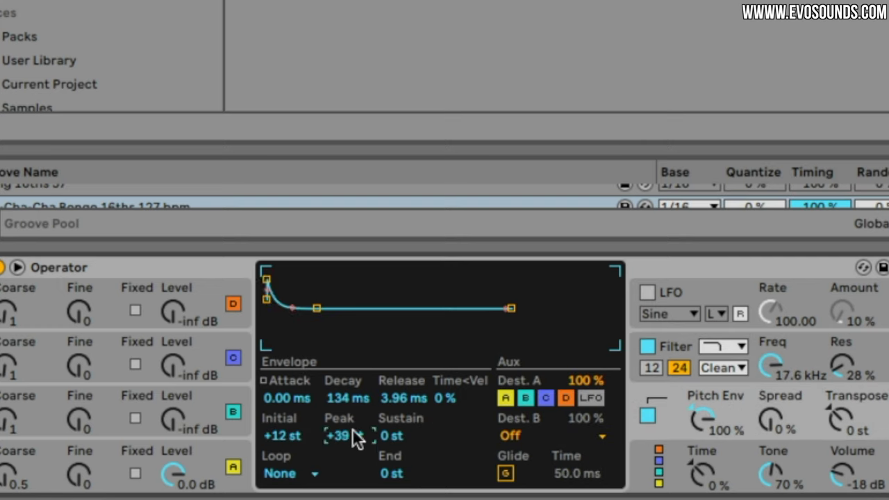
pyautogui.moveTo(702, 417); pyautogui.dragTo(702, 438)
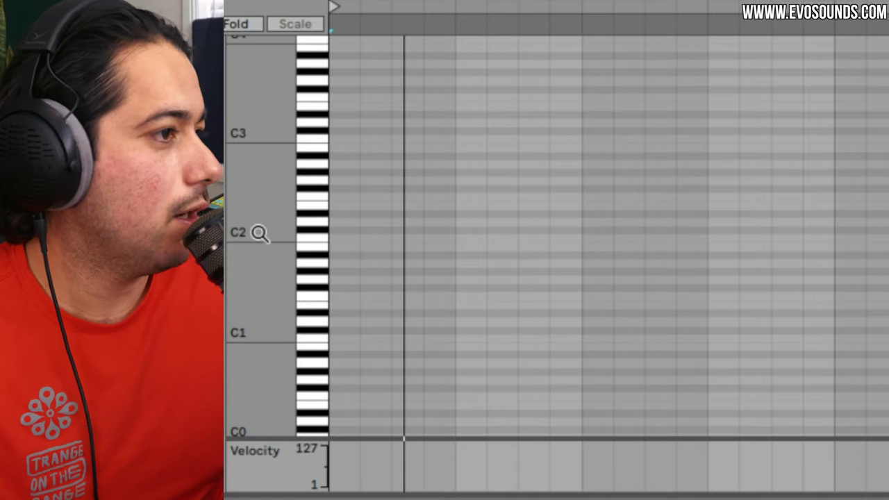
pyautogui.moveTo(258, 232); pyautogui.dragTo(284, 234)
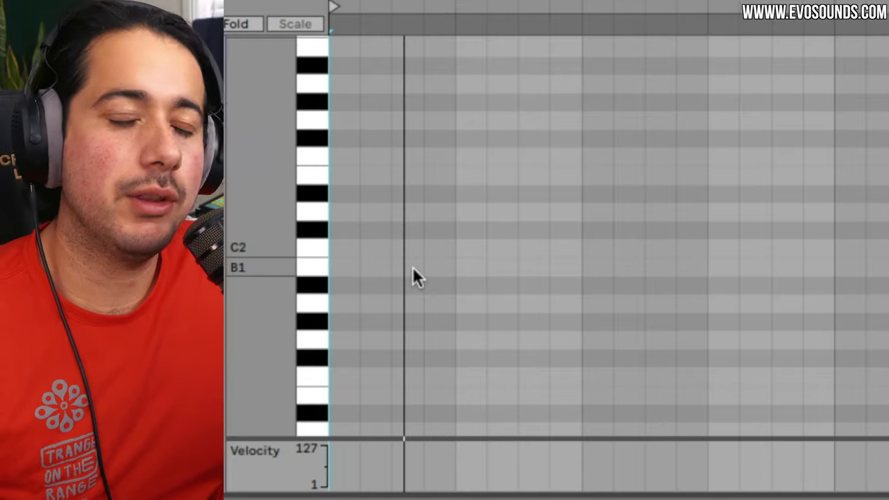
# Draw short and long D#1 bass notes at the start of the clip and another D#1 note at 1.2.3.
pyautogui.scroll(-3, 413, 271)
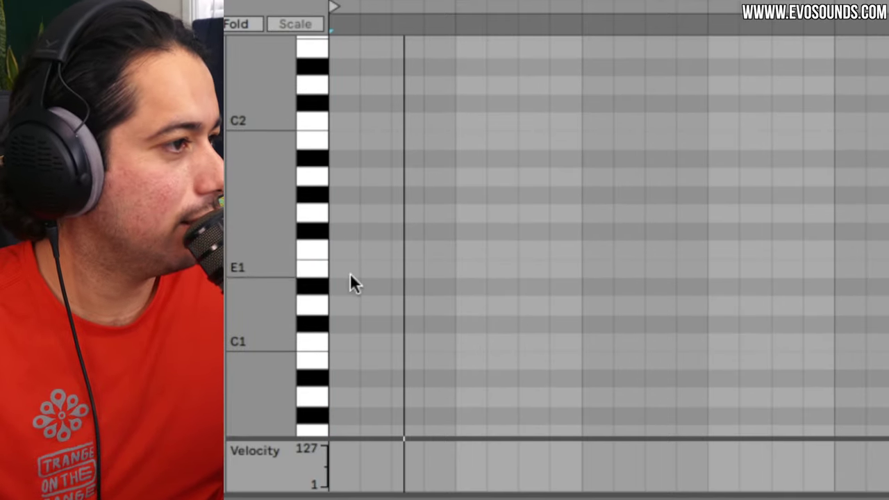
pyautogui.doubleClick(345, 286)
pyautogui.moveTo(360, 285); pyautogui.dragTo(483, 285)
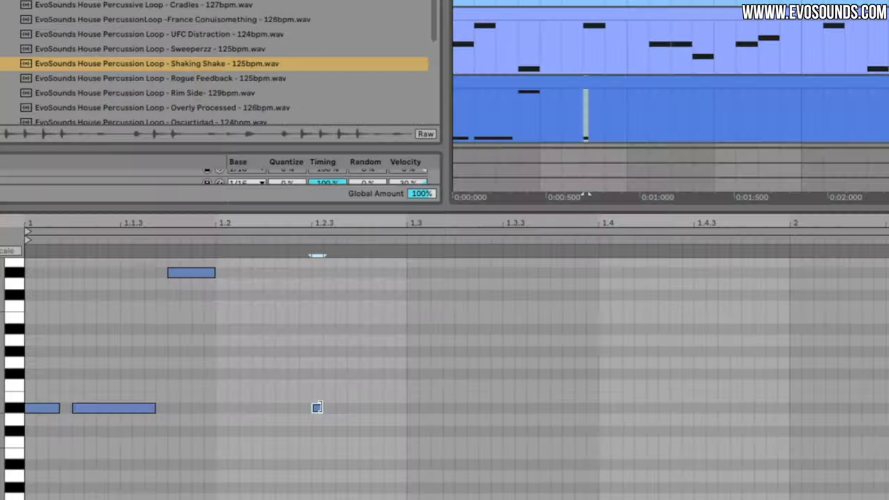
pyautogui.doubleClick(314, 407)
pyautogui.moveTo(330, 408); pyautogui.dragTo(362, 410)
# Duplicate the D#1 note at 1.2.3 right behind itself and transpose the copy up to A2.
pyautogui.hotkey('ctrl', 'd')
pyautogui.hotkey('shift', 'Up')
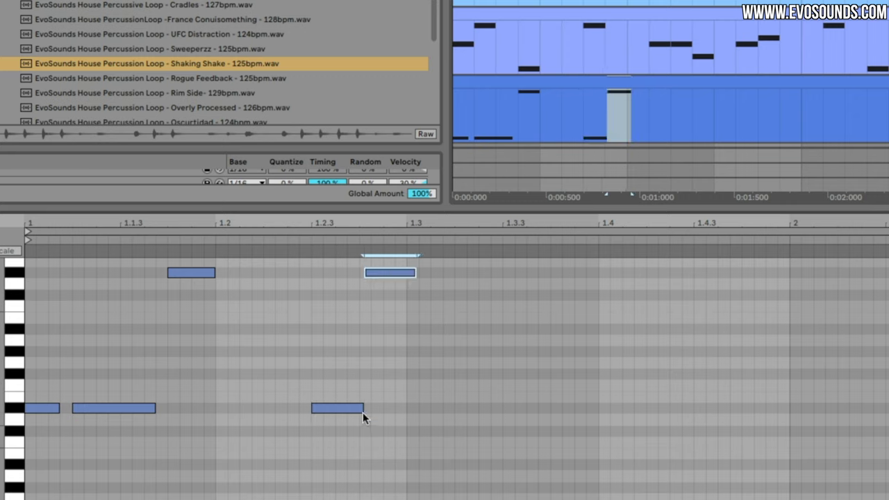
pyautogui.hotkey('shift', 'Up')
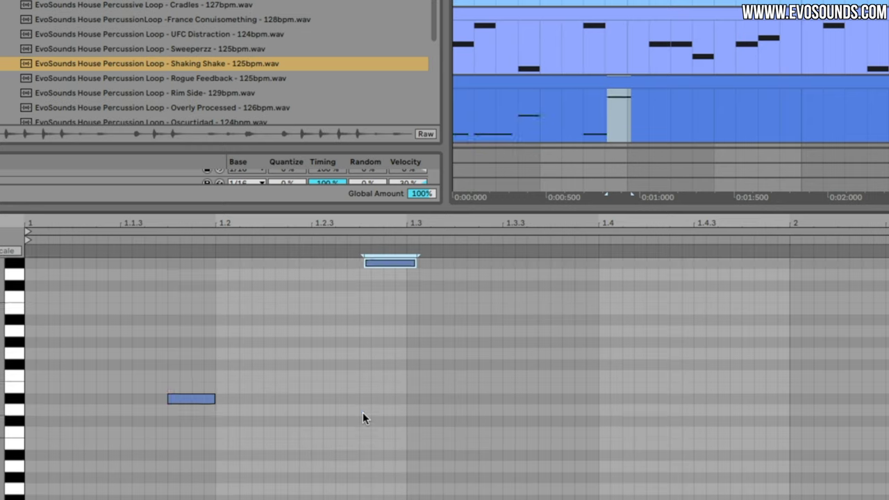
pyautogui.press('Down')
pyautogui.press('Down')
pyautogui.press('Down')
pyautogui.press('Down')
pyautogui.press('Down')
pyautogui.press('Down')
# Raise the EQ Eight band 8 low-pass frequency to 121 Hz while playing the loop.
pyautogui.press('space')
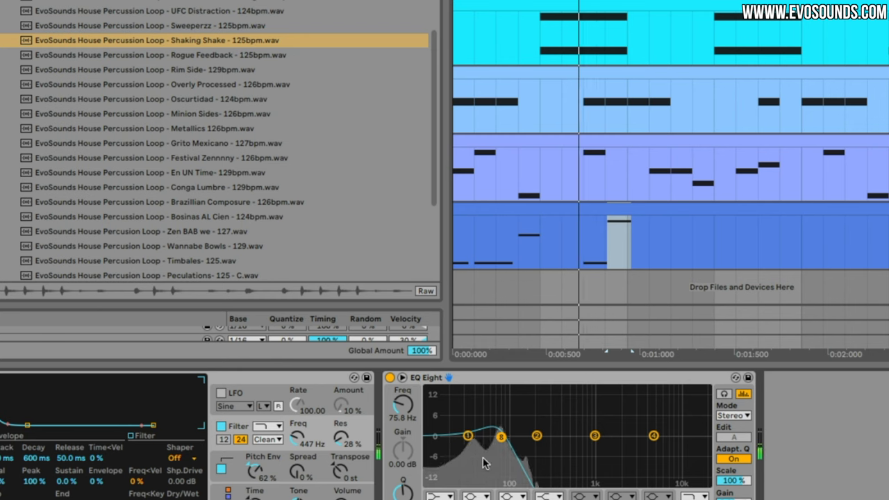
pyautogui.moveTo(501, 436); pyautogui.dragTo(518, 442)
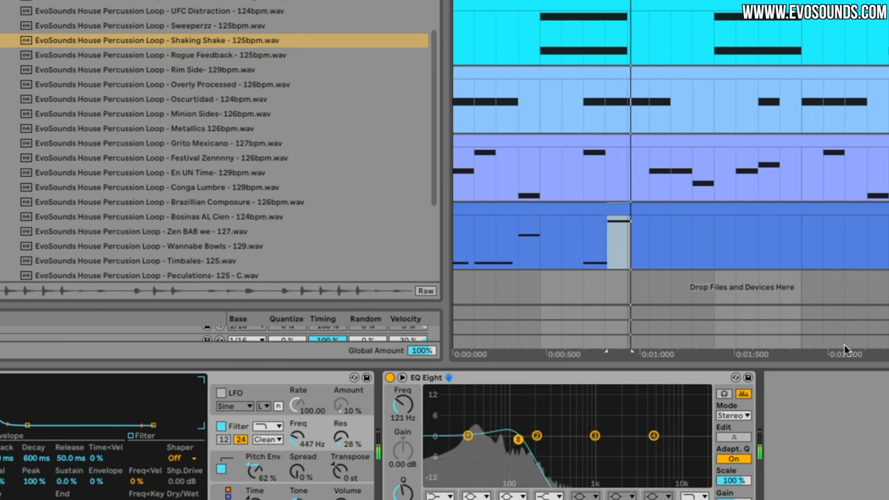
pyautogui.press('space')
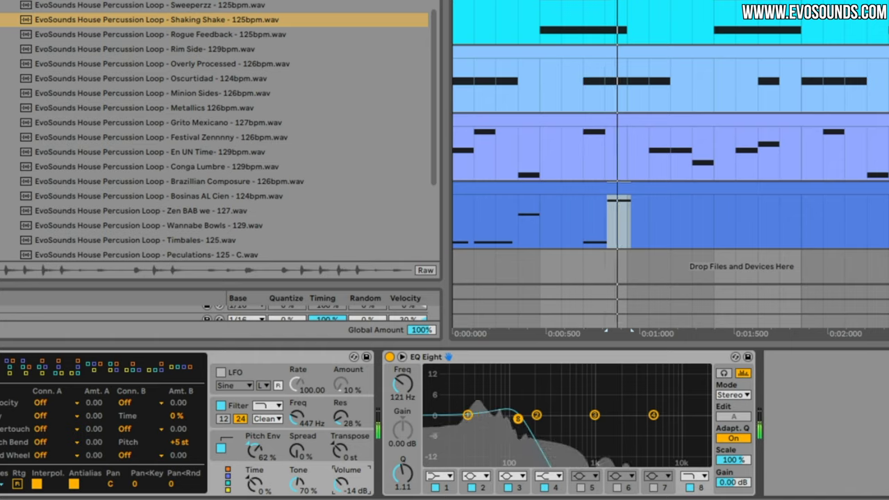
# Shift the A2 note slightly earlier and shorten it so that it ends at 1.3, with the loop playing.
pyautogui.doubleClick(616, 185)
pyautogui.click(301, 303)
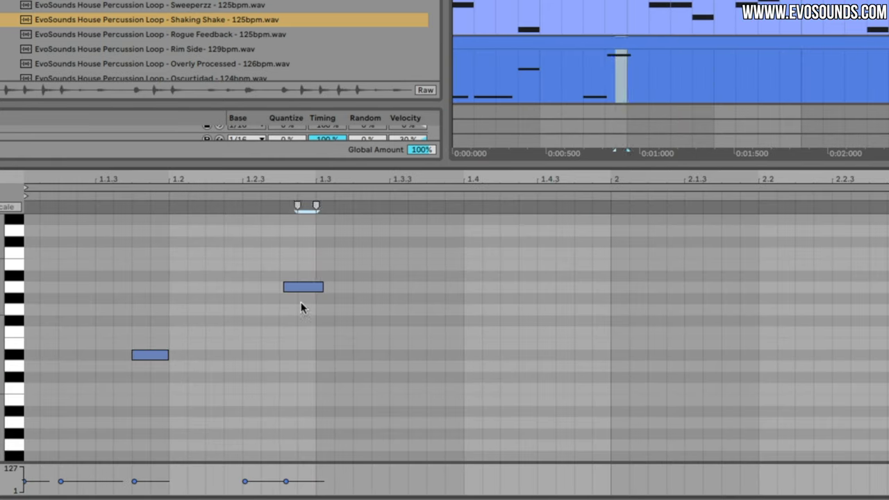
pyautogui.moveTo(296, 289); pyautogui.dragTo(314, 287)
pyautogui.press('space')
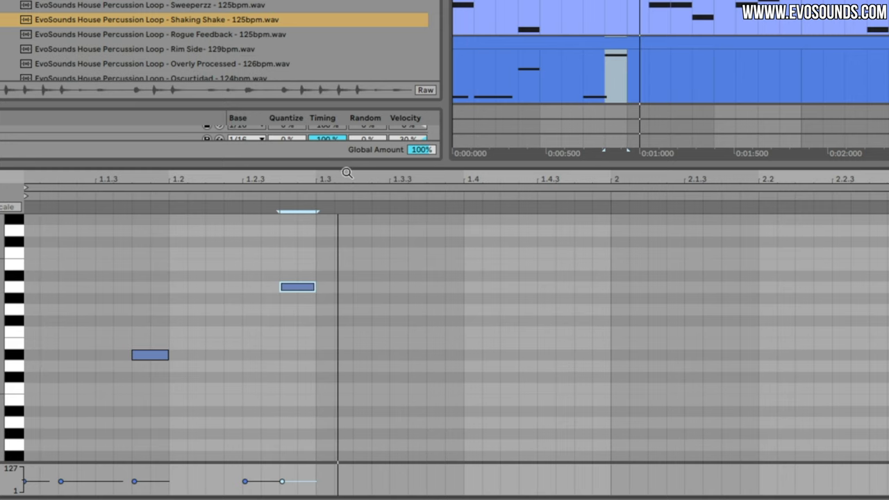
# Draw a D#1 note ending at 1.3.3 and duplicate it twice to fill up to 1.4.
pyautogui.moveTo(349, 165); pyautogui.dragTo(348, 58)
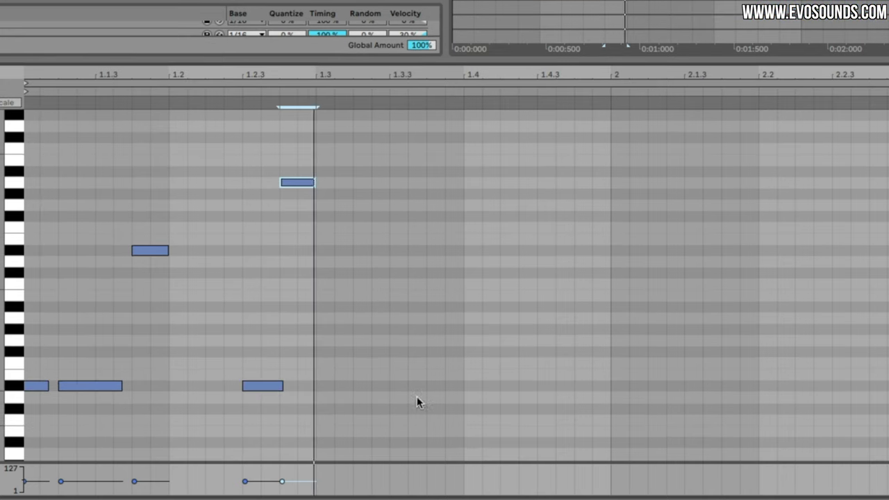
pyautogui.doubleClick(361, 386)
pyautogui.moveTo(371, 386); pyautogui.dragTo(389, 386)
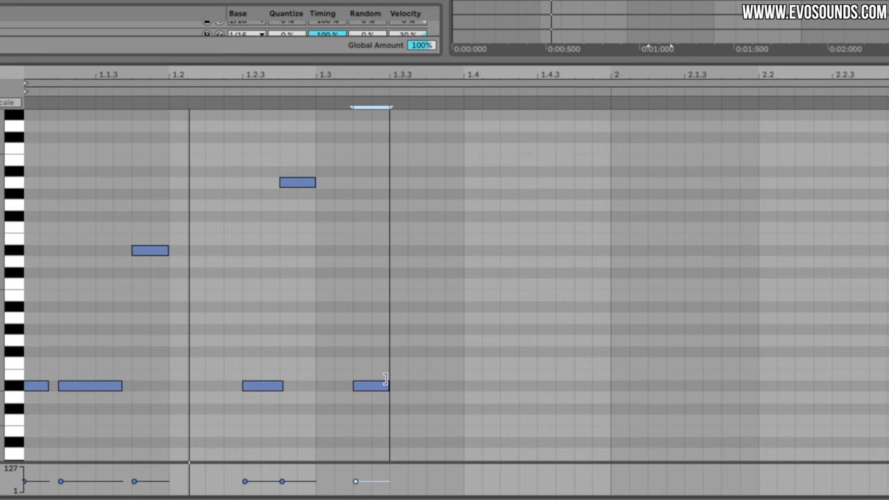
pyautogui.hotkey('ctrl', 'd')
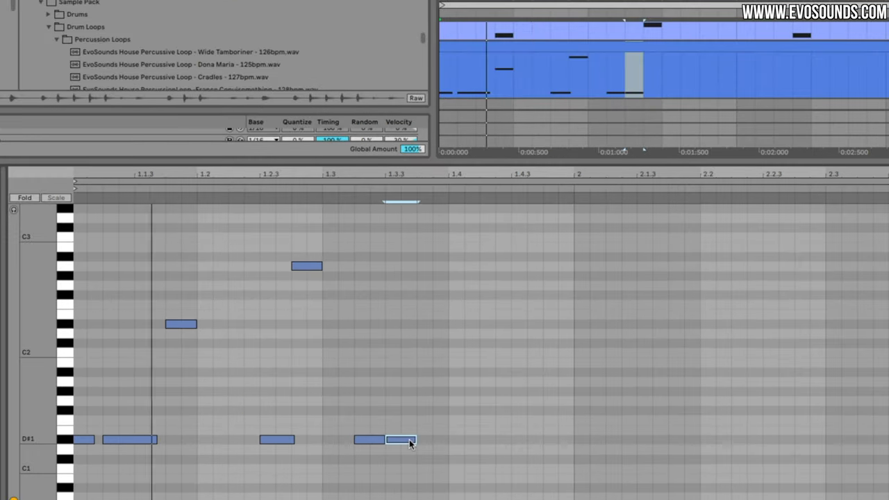
pyautogui.hotkey('ctrl', 'd')
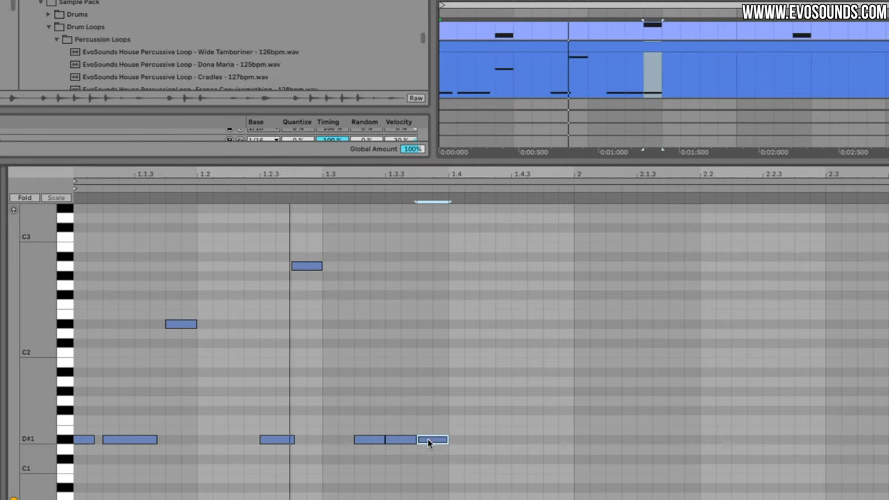
# Raise the last D#1 copy before 1.4 to A1 and the copy at 1.3.3 by an octave to D#2.
pyautogui.moveTo(444, 389); pyautogui.dragTo(445, 331)
pyautogui.moveTo(432, 394); pyautogui.dragTo(433, 384)
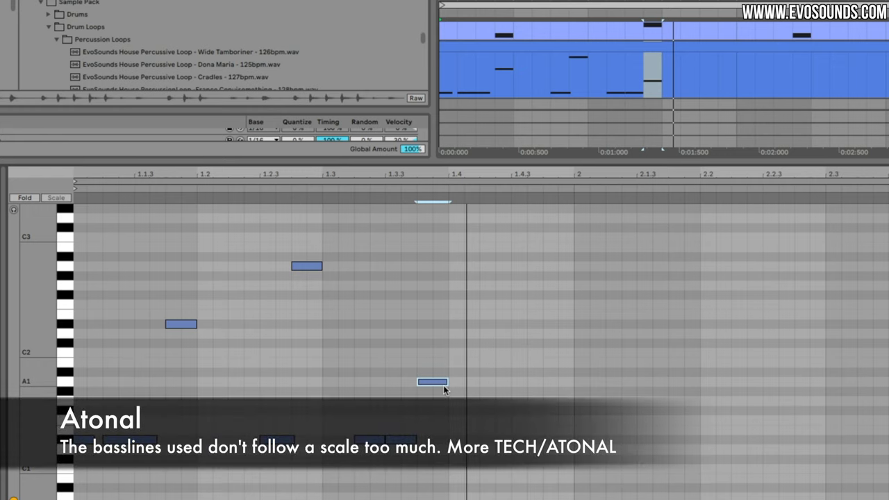
pyautogui.click(400, 439)
pyautogui.hotkey('shift', 'Up')
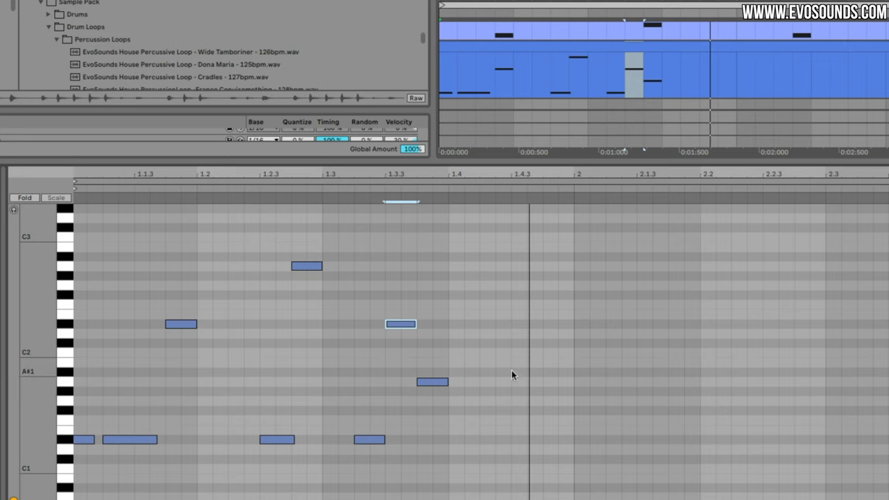
# Draw a bass note from 1.4.3 to 2 and settle its pitch on E1 after trying E2, A#1 and B1.
pyautogui.doubleClick(521, 315)
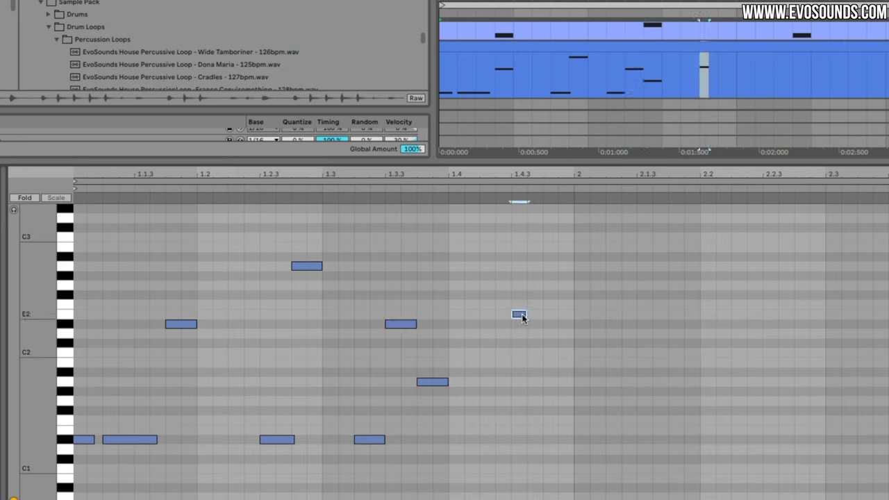
pyautogui.moveTo(526, 314); pyautogui.dragTo(574, 314)
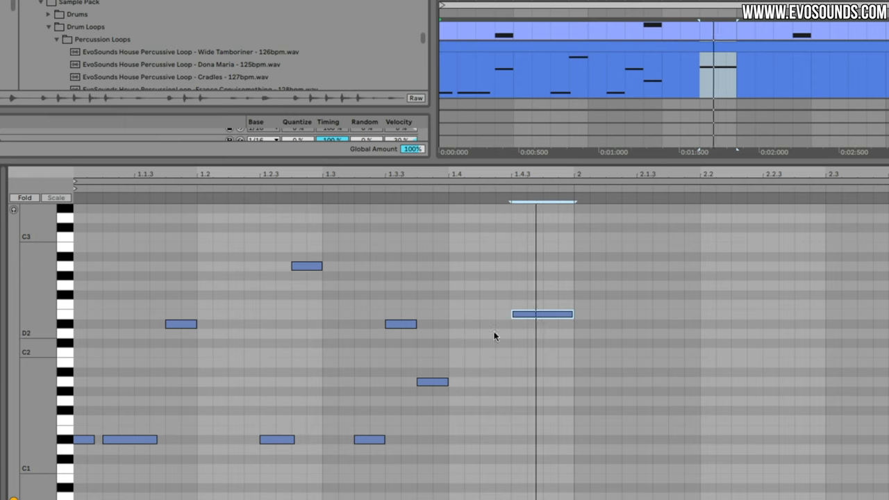
pyautogui.click(679, 105)
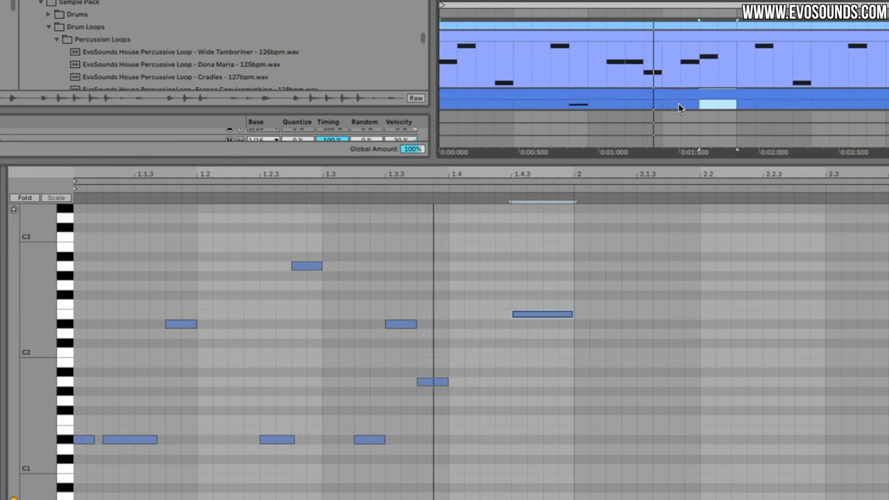
pyautogui.moveTo(548, 317); pyautogui.dragTo(548, 380)
pyautogui.hscroll(1, 556, 340)
pyautogui.click(555, 345)
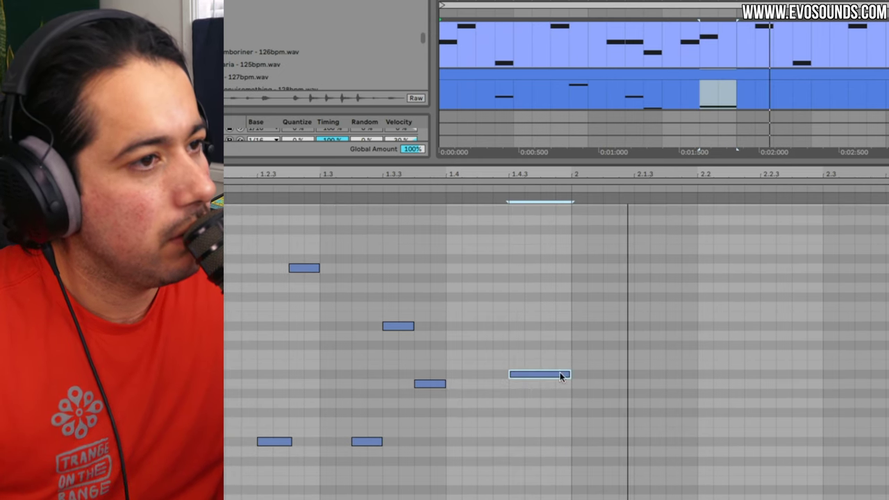
pyautogui.press('Up')
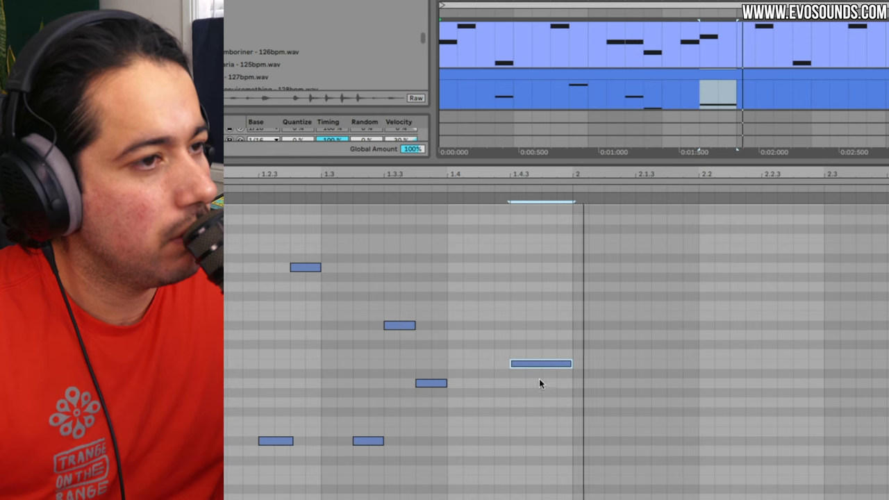
pyautogui.moveTo(539, 363); pyautogui.dragTo(544, 431)
# Move the D#1 note between 2 and 2.1.3 up to G1 and lengthen it slightly.
pyautogui.moveTo(542, 174); pyautogui.dragTo(323, 149)
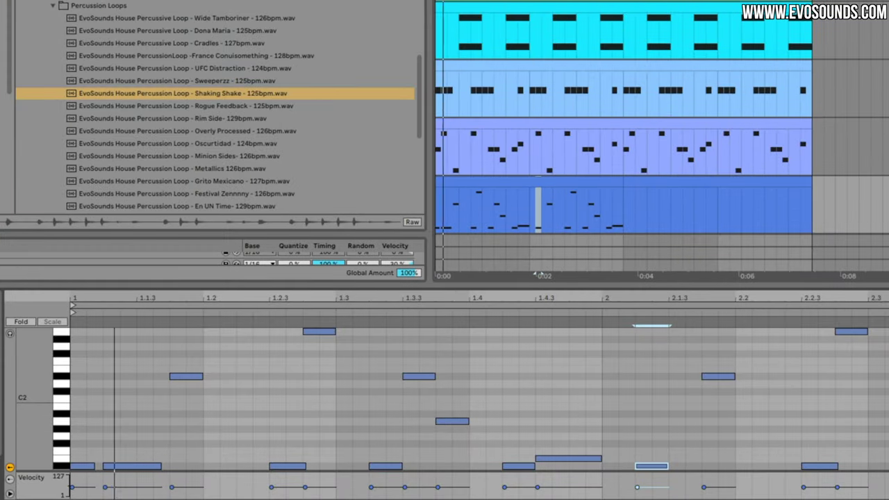
pyautogui.scroll(5, 613, 200)
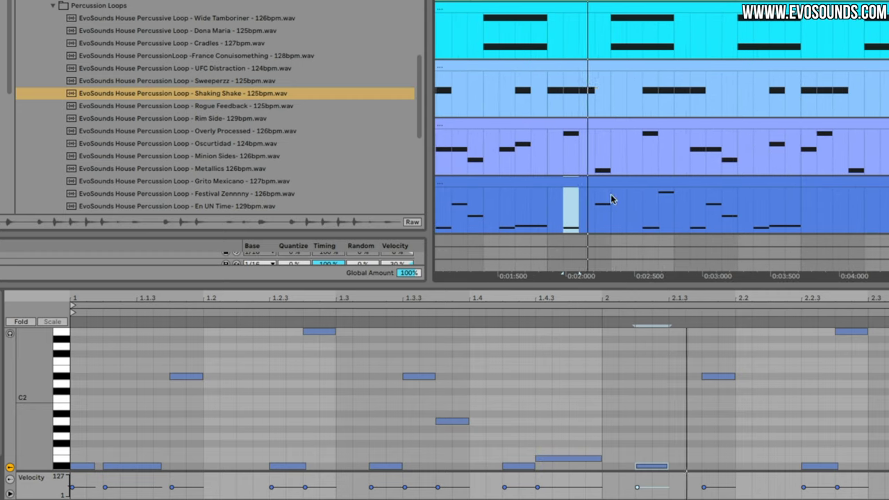
pyautogui.moveTo(659, 470); pyautogui.dragTo(686, 436)
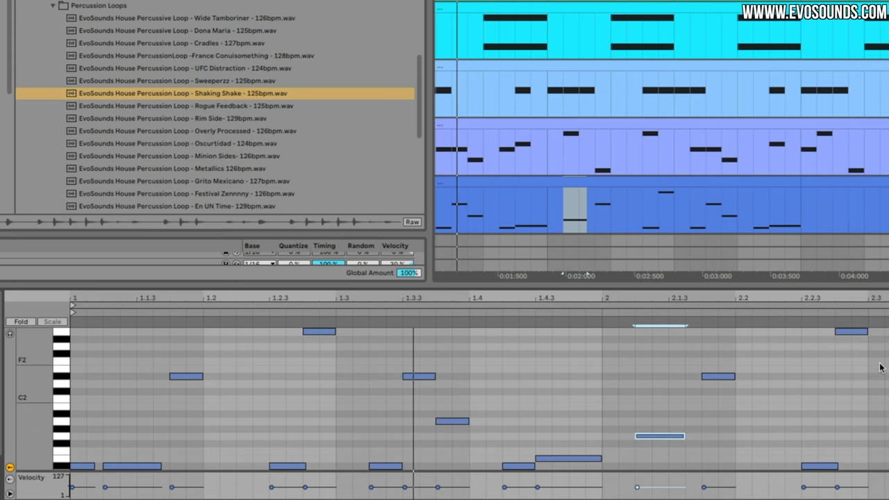
pyautogui.click(851, 331)
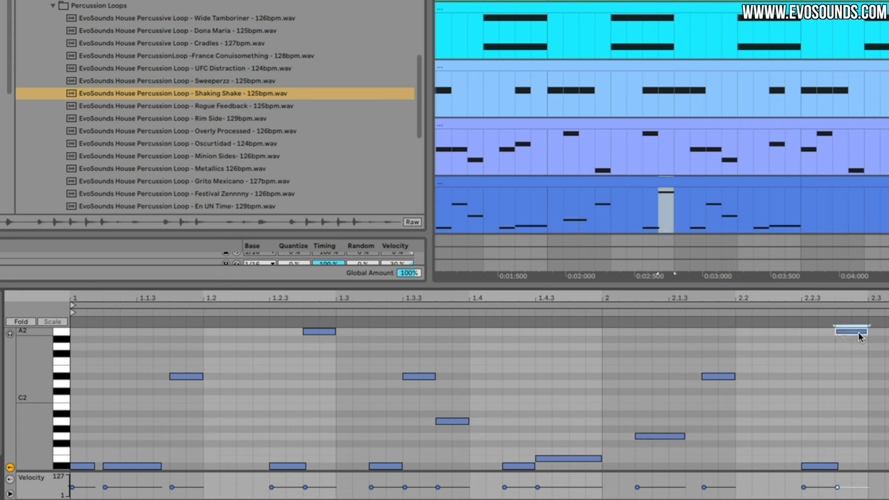
pyautogui.press('Delete')
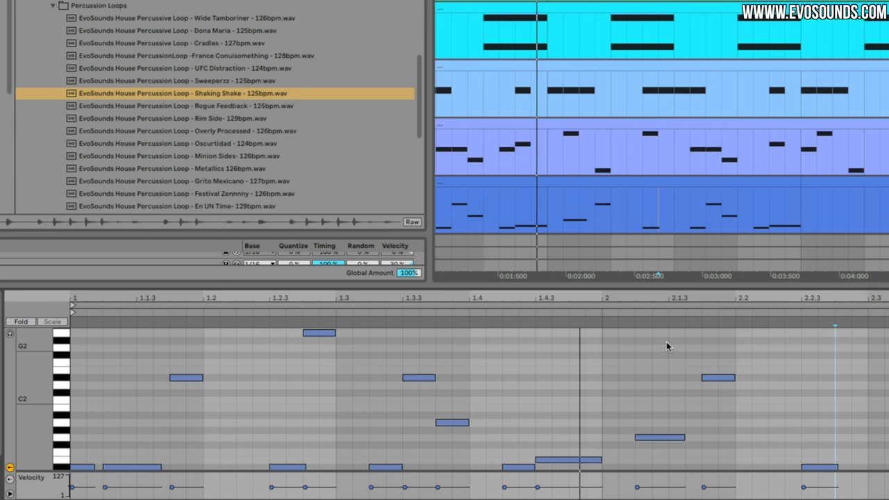
pyautogui.hotkey('ctrl', 'z')
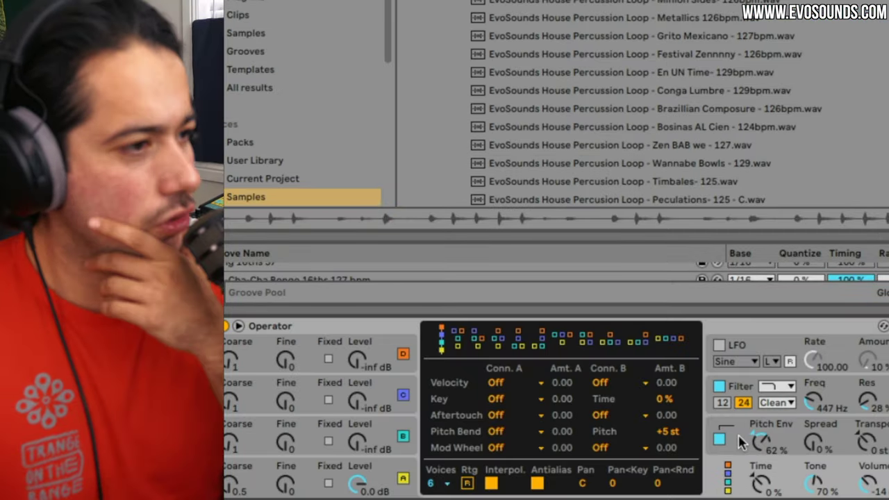
# Set Operator's pitch envelope amount to 64 % with 159 ms decay and +41 st peak.
pyautogui.click(447, 484)
pyautogui.click(462, 485)
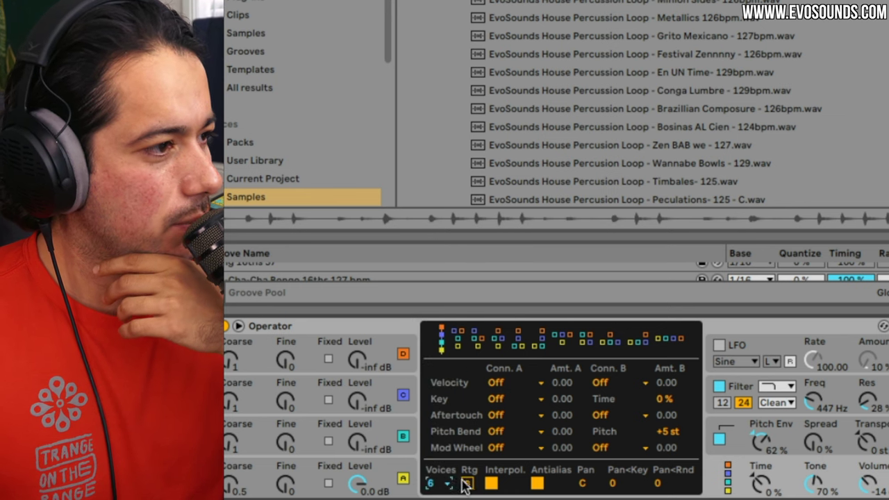
pyautogui.click(750, 437)
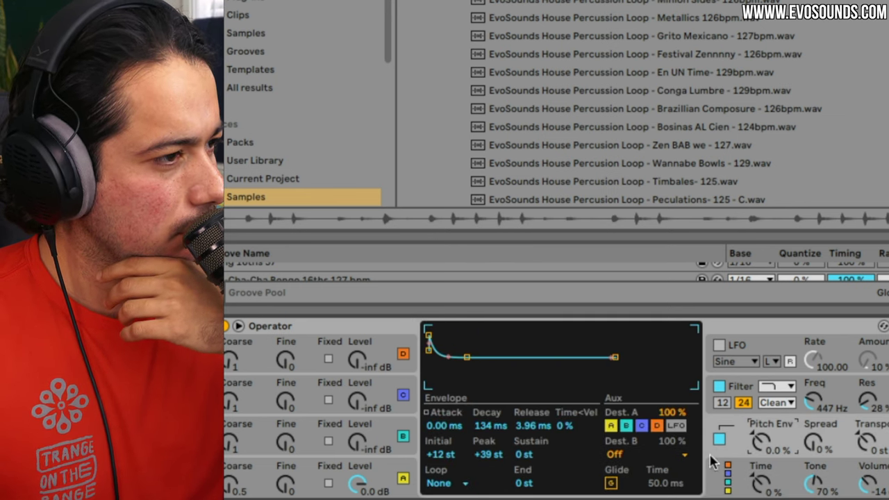
pyautogui.moveTo(765, 447); pyautogui.dragTo(761, 407)
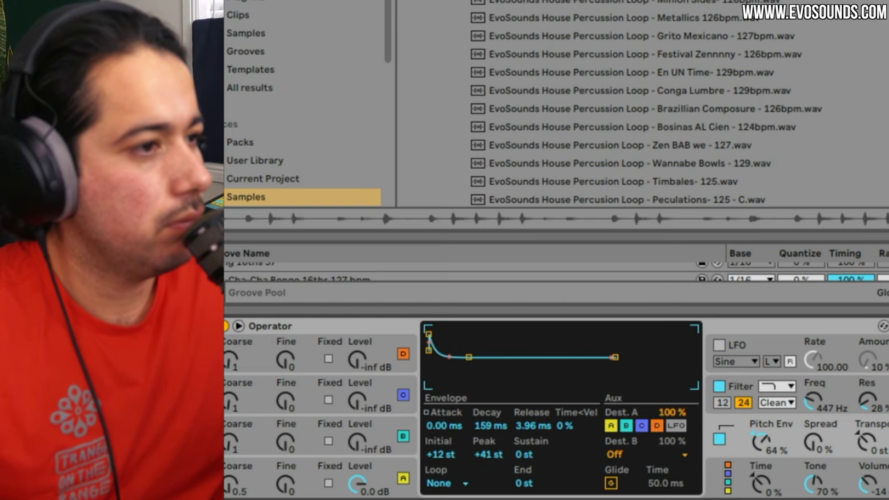
# Lower Operator's filter frequency to 231 Hz and its Tone to 64 %.
pyautogui.moveTo(815, 403); pyautogui.dragTo(824, 408)
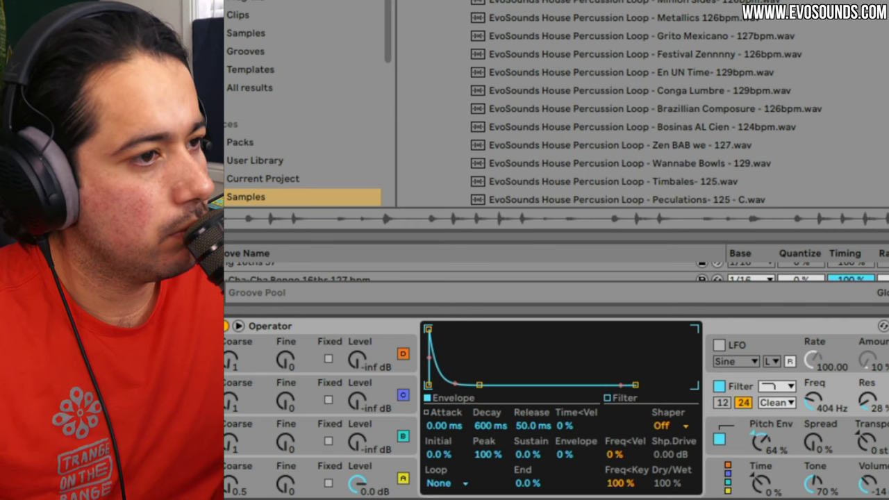
pyautogui.click(774, 486)
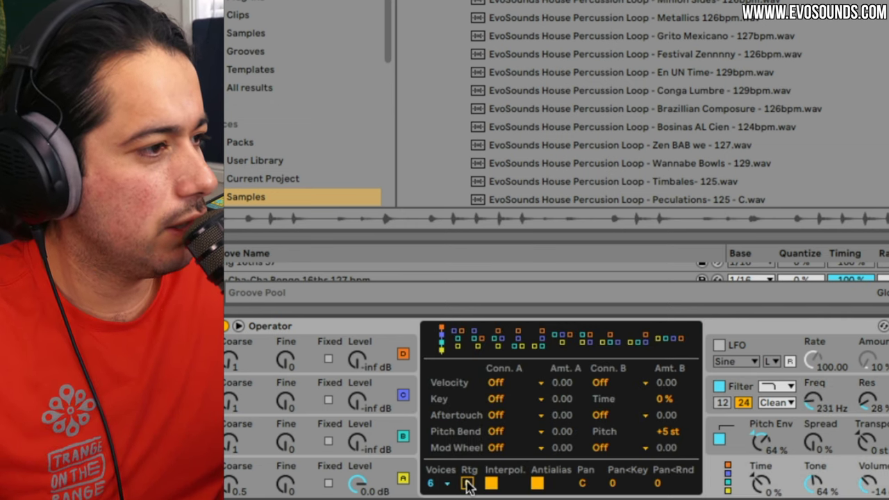
# Bring in Operator's oscillator B at 0.5 coarse and -31 dB level, and set the filter frequency to 298 Hz.
pyautogui.moveTo(358, 440); pyautogui.dragTo(358, 435)
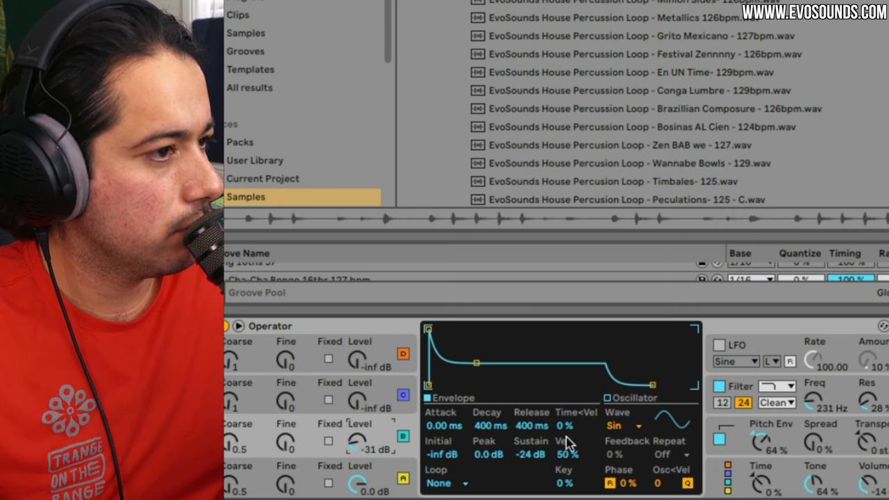
pyautogui.moveTo(807, 414); pyautogui.dragTo(805, 405)
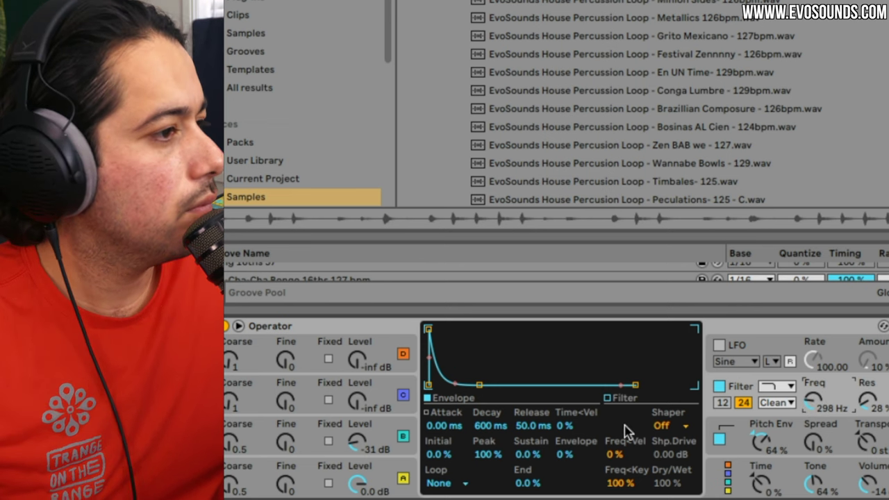
# Tighten oscillator A's envelope to 33.9 ms decay and 12.1 ms release, and set the filter envelope to 889 ms decay and 34 % amount.
pyautogui.click(773, 426)
pyautogui.click(389, 472)
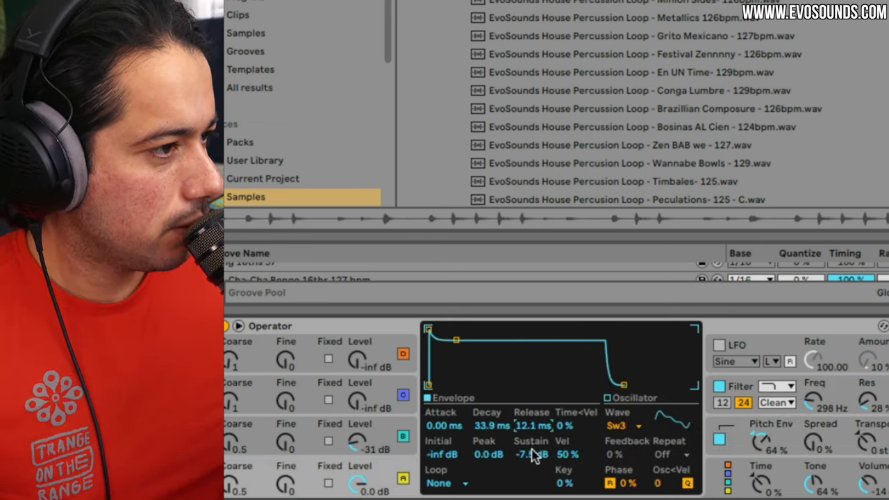
pyautogui.moveTo(532, 452)
pyautogui.mouseDown()
pyautogui.moveTo(532, 461)
pyautogui.moveTo(525, 450)
pyautogui.moveTo(530, 457)
pyautogui.mouseUp()
pyautogui.click(815, 405)
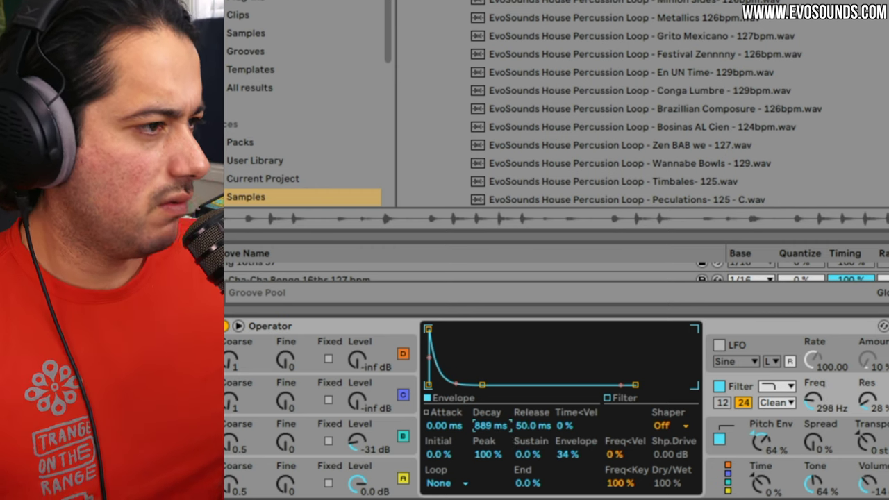
# Set Operator's filter to 235 Hz with 969 ms decay and 28 % envelope, and move EQ Eight's high cut to 290 Hz.
pyautogui.click(528, 453)
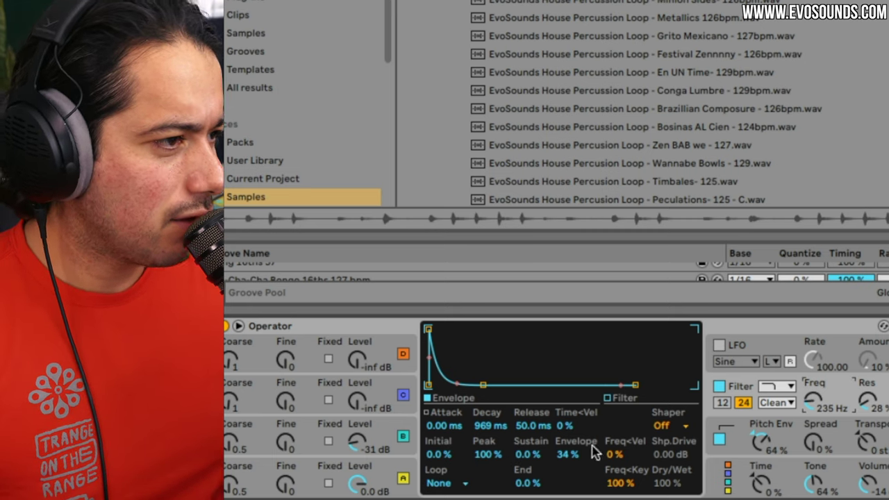
pyautogui.moveTo(568, 455); pyautogui.dragTo(568, 463)
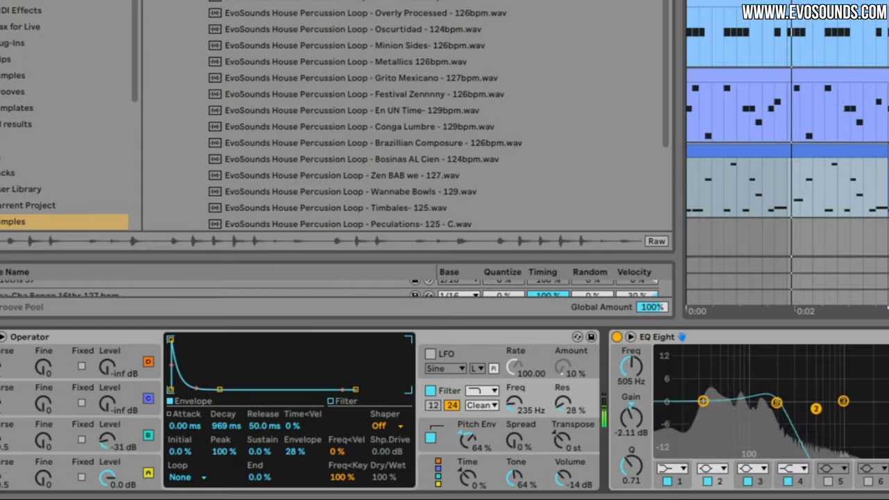
pyautogui.moveTo(817, 408); pyautogui.dragTo(836, 412)
pyautogui.moveTo(778, 403)
pyautogui.mouseDown()
pyautogui.moveTo(876, 413)
pyautogui.moveTo(793, 408)
pyautogui.mouseUp()
# Set Operator's pitch envelope amount to 0.0 %, shorten the glide time to 34.7 ms and turn glide off.
pyautogui.click(459, 436)
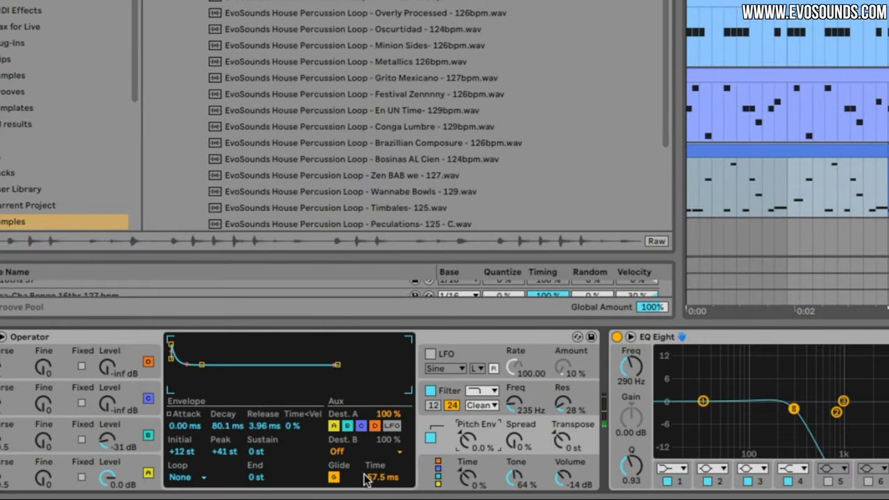
pyautogui.moveTo(382, 478); pyautogui.dragTo(382, 492)
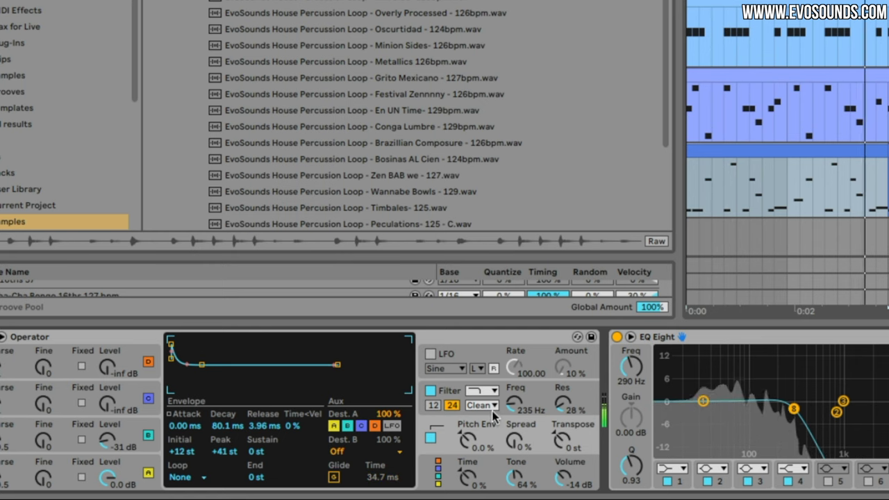
# Set Operator's filter frequency to 404 Hz with 531 ms envelope decay, and lower EQ Eight's high cut to 111 Hz.
pyautogui.moveTo(515, 404); pyautogui.dragTo(515, 414)
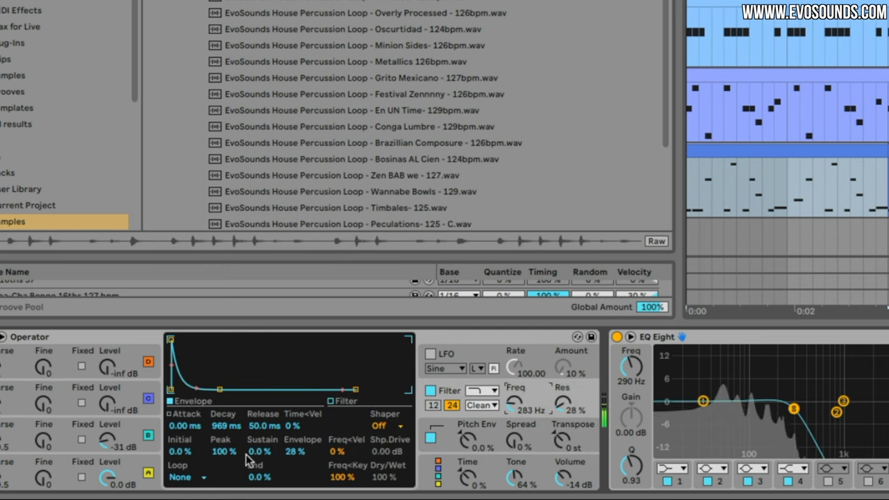
pyautogui.press('space')
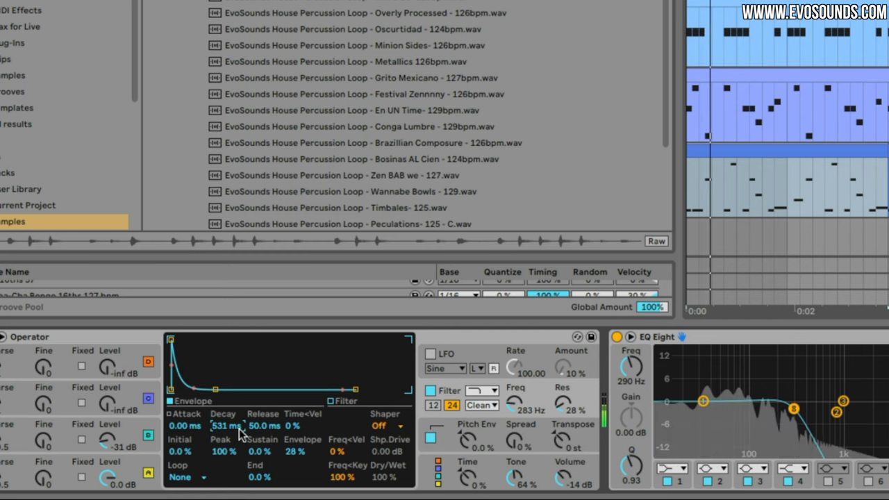
pyautogui.moveTo(515, 415); pyautogui.dragTo(515, 405)
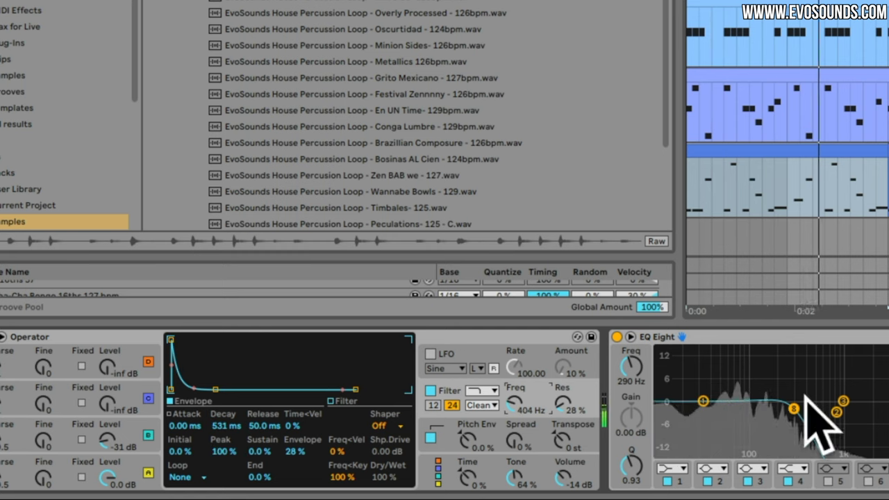
pyautogui.moveTo(794, 409); pyautogui.dragTo(763, 401)
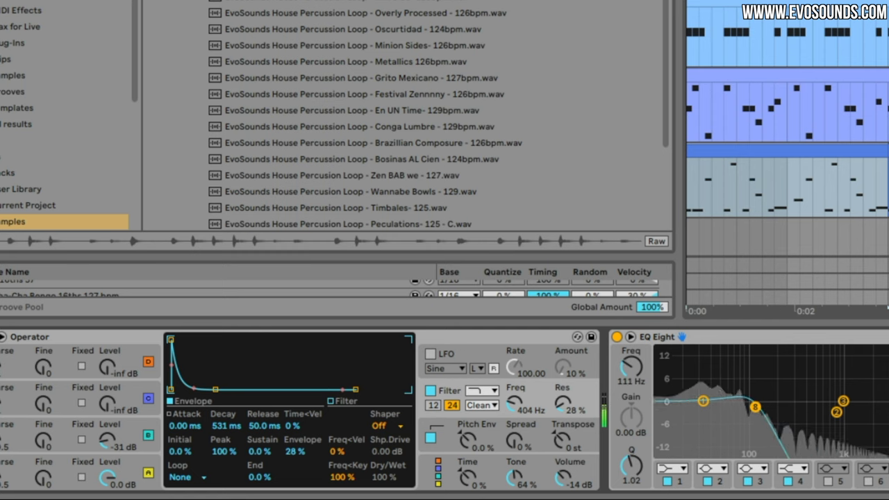
# Insert a MIDI track beneath the Clap track and layer the clap rack with a shortened EvoSounds House Claps - In We go sample.
pyautogui.hotkey('ctrl', 'alt', 'm')
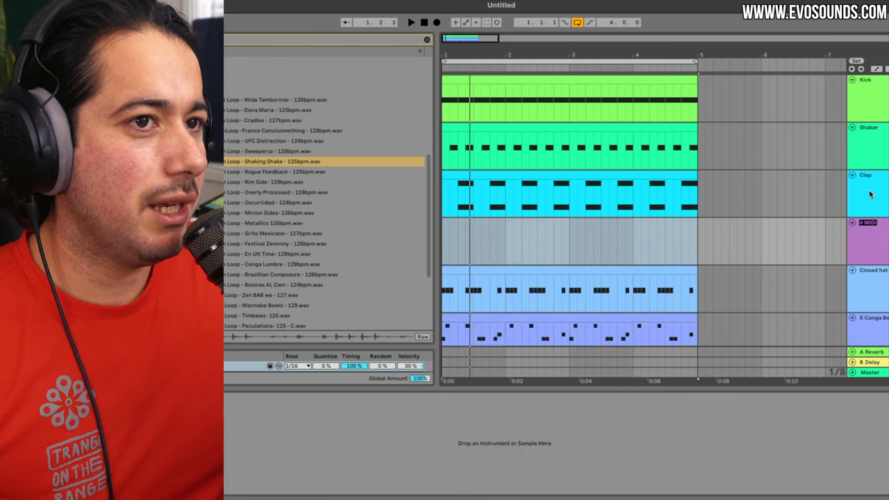
pyautogui.click(870, 194)
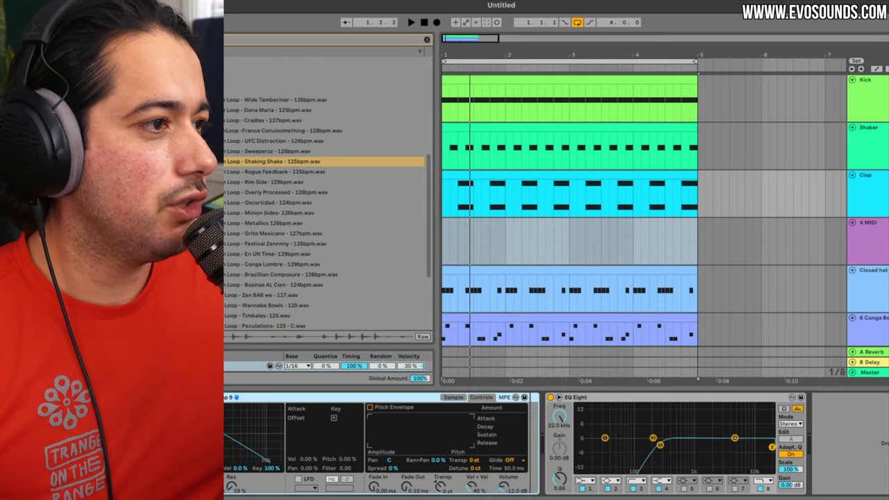
pyautogui.hotkey('ctrl', 'f')
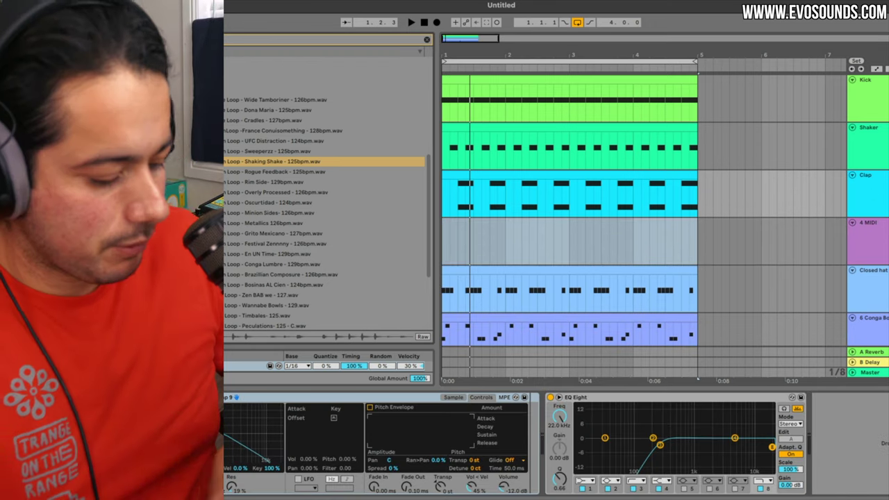
pyautogui.press('BackSpace')
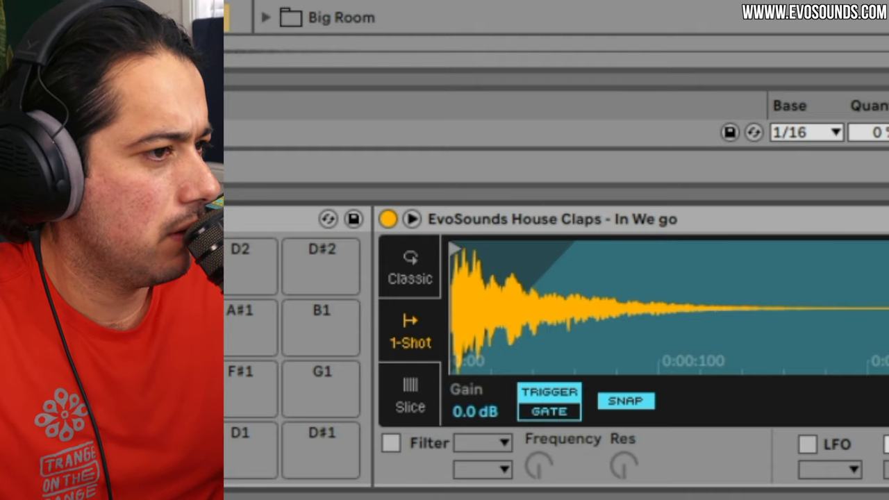
pyautogui.moveTo(888, 252); pyautogui.dragTo(722, 252)
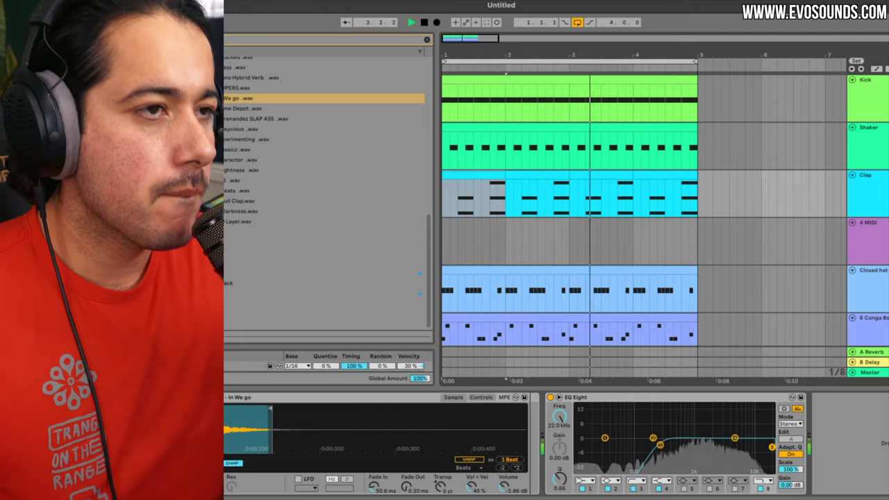
# Search the drum library for hihat, load Hihat Open Chirp Hat.wav onto a track above the clap and give it a four-bar pattern.
pyautogui.click(867, 200)
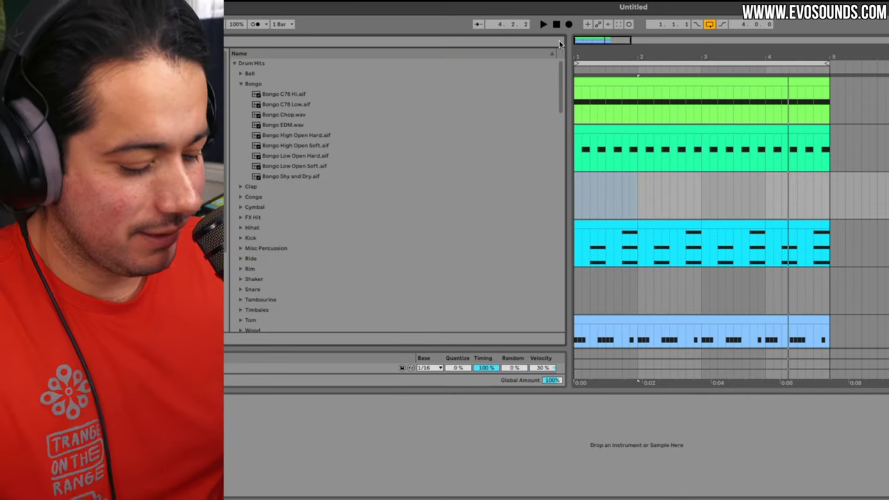
pyautogui.press('super+f')
pyautogui.write('hihat')
pyautogui.click(240, 74)
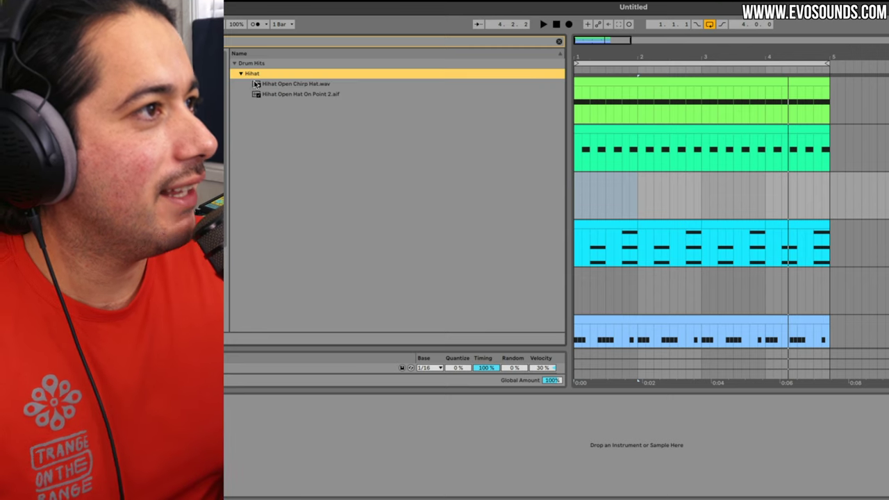
pyautogui.click(294, 95)
pyautogui.click(301, 84)
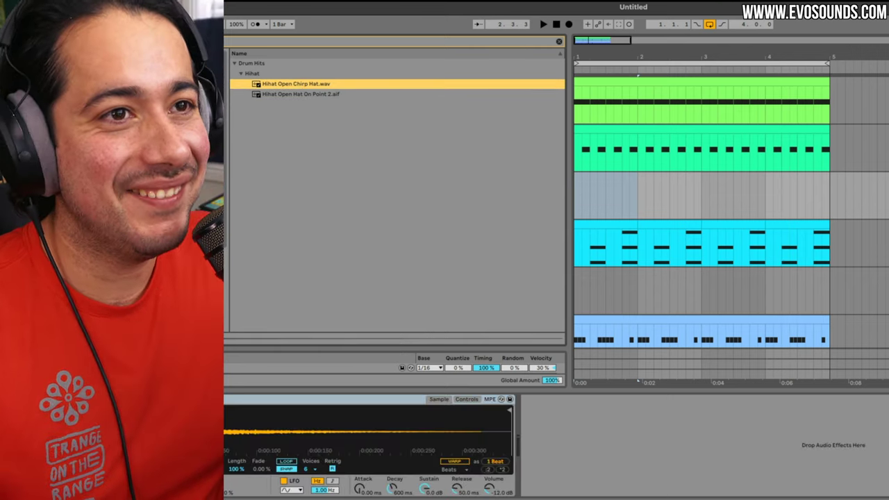
pyautogui.moveTo(834, 185); pyautogui.dragTo(526, 191)
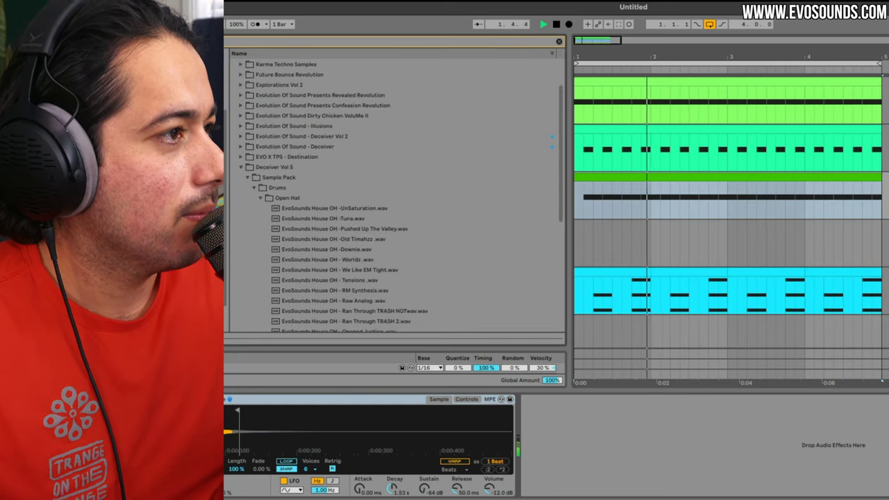
# Find vinyl samples in the sample packs and audition Deceiver Vol 5's EvoSounds House - Toploop Grandpas Vinyl - 127bpm.wav.
pyautogui.click(559, 42)
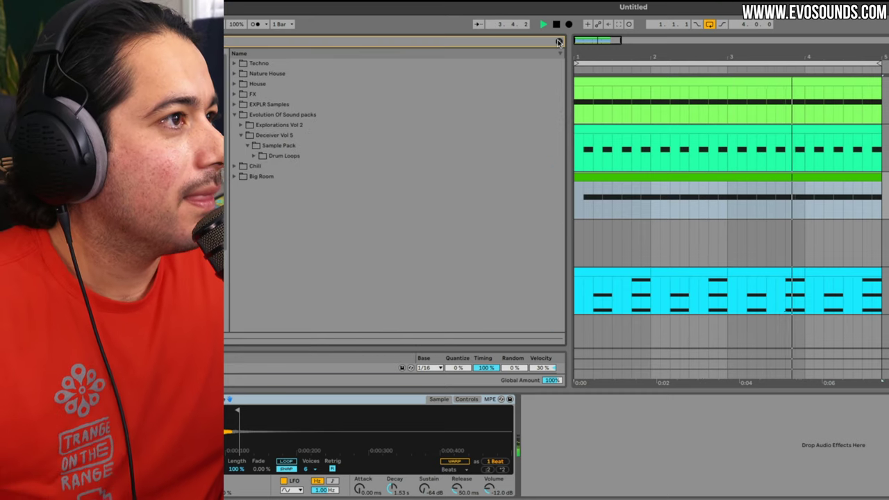
pyautogui.click(255, 156)
pyautogui.click(261, 166)
pyautogui.click(301, 177)
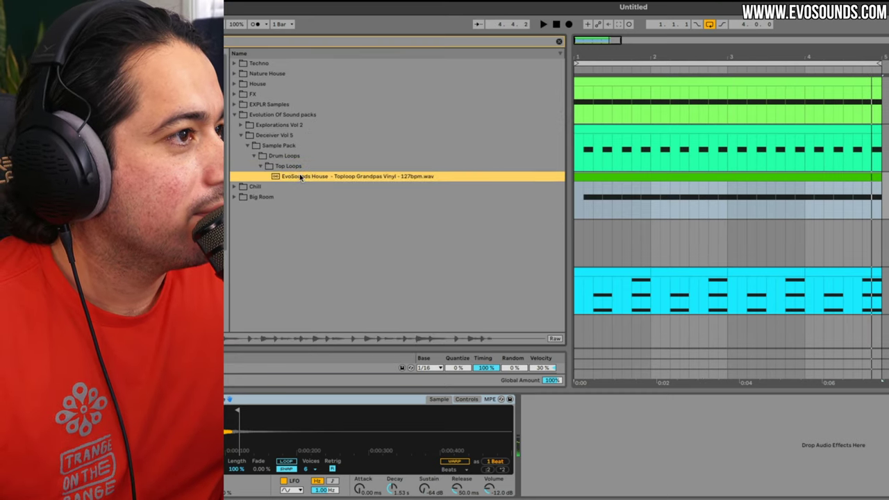
# Audition Explorations Vol 2's Effect Vinyl Crackle 122bpm sample and place it at the start of a new audio track below the clap.
pyautogui.click(240, 125)
pyautogui.click(248, 136)
pyautogui.click(254, 146)
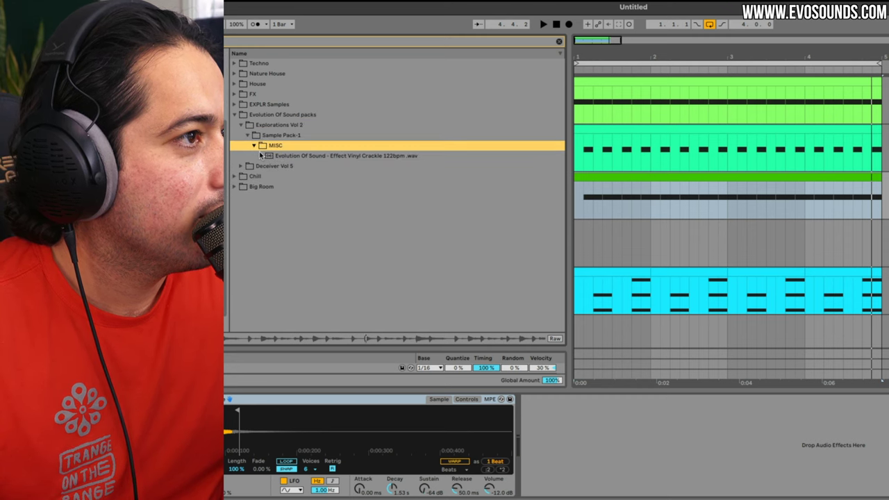
pyautogui.click(289, 156)
pyautogui.press('space')
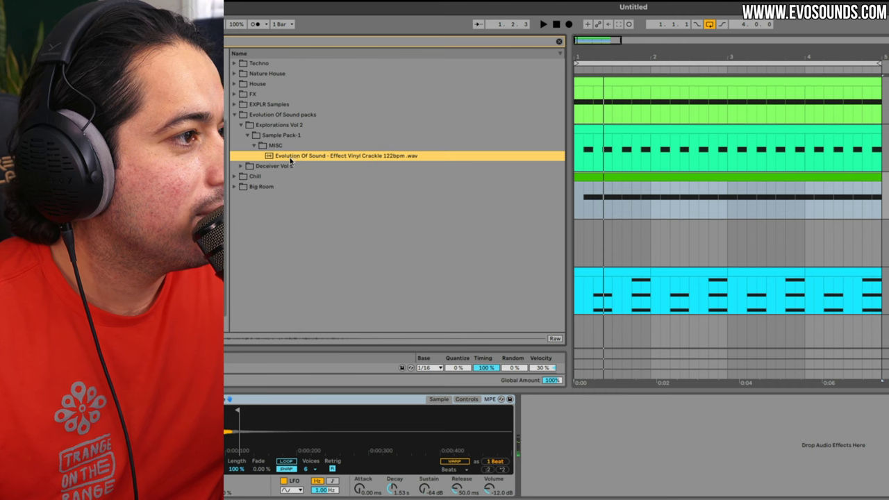
pyautogui.moveTo(294, 156); pyautogui.dragTo(585, 328)
pyautogui.press('space')
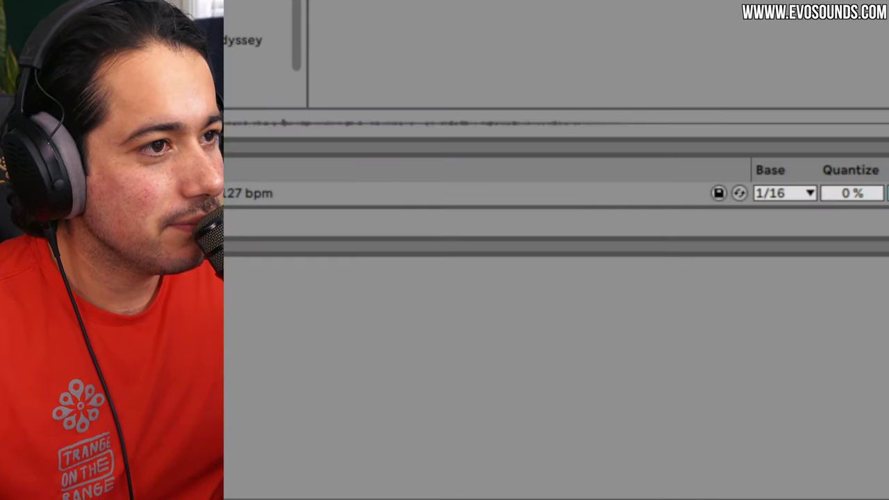
pyautogui.click(323, 314)
pyautogui.moveTo(448, 429); pyautogui.dragTo(448, 475)
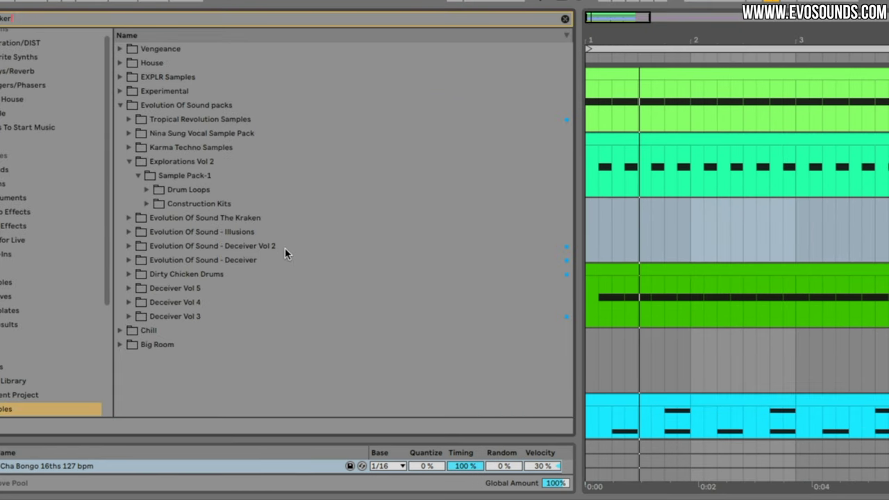
# Audition the shaker loops among the drum loops of Explorations Vol 2.
pyautogui.click(147, 190)
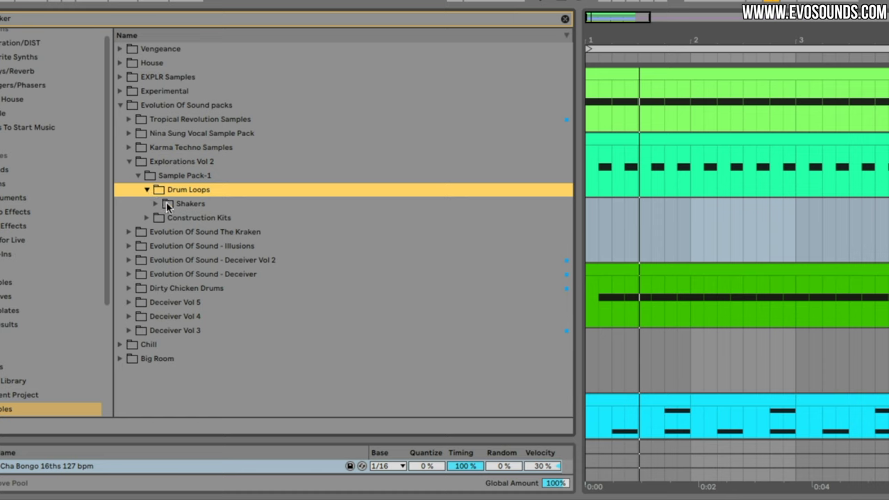
pyautogui.press('Down')
pyautogui.press('Down')
pyautogui.press('Up')
pyautogui.press('Right')
pyautogui.press('Down')
pyautogui.click(230, 300)
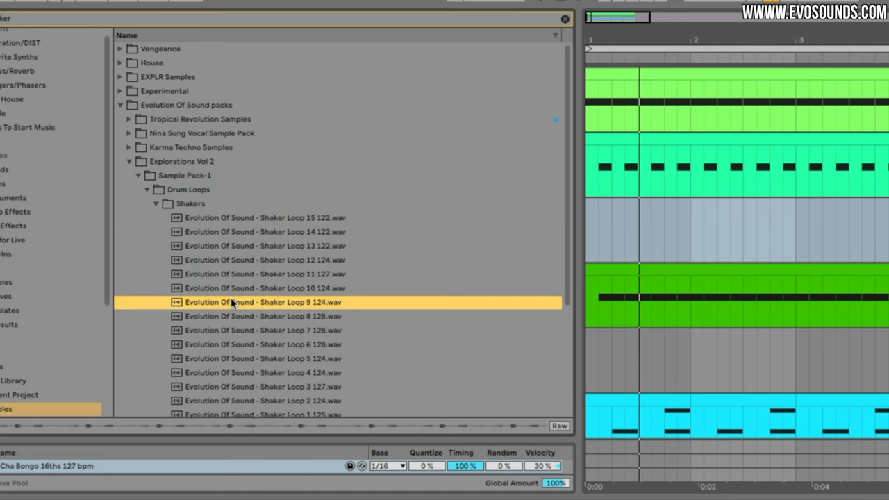
pyautogui.scroll(-3, 232, 304)
pyautogui.click(231, 299)
pyautogui.click(220, 284)
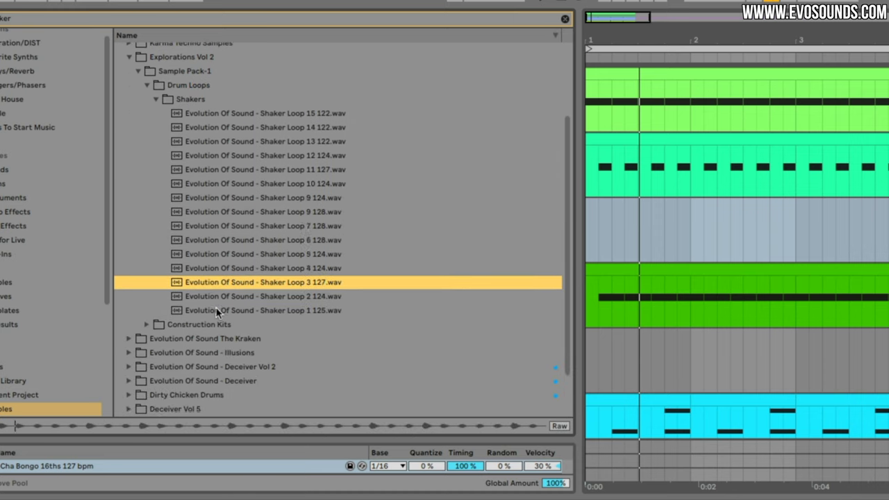
# Fill four bars of the new Shaker track with two copies of Evolution Of Sound - Shaker Loop 6 128 and set its volume to -10.7 dB.
pyautogui.scroll(-2, 216, 309)
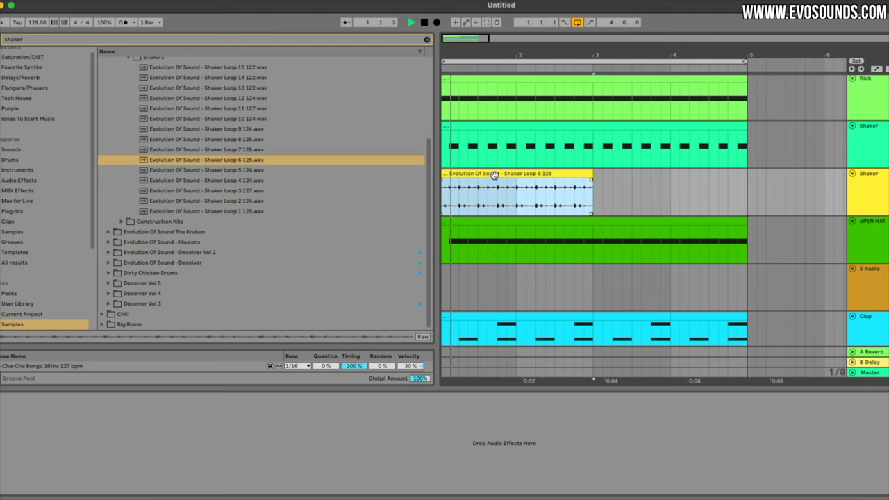
pyautogui.press('super+d')
pyautogui.scroll(-1, 516, 181)
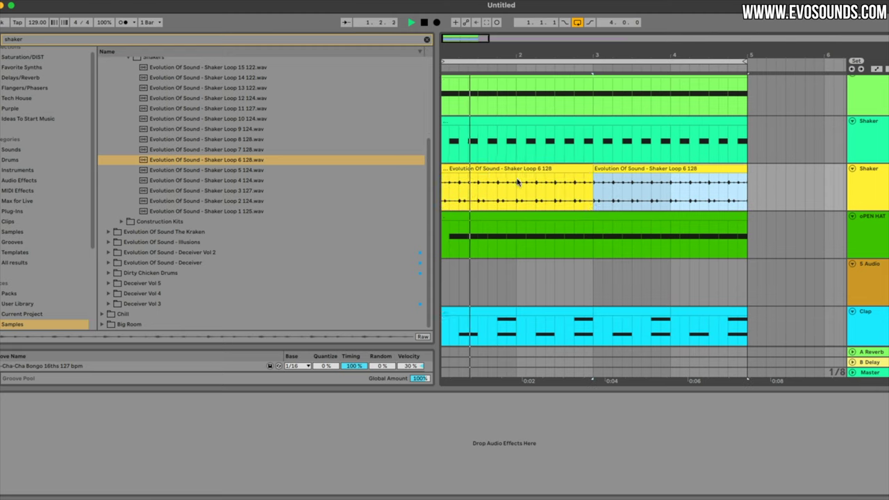
pyautogui.press('Tab')
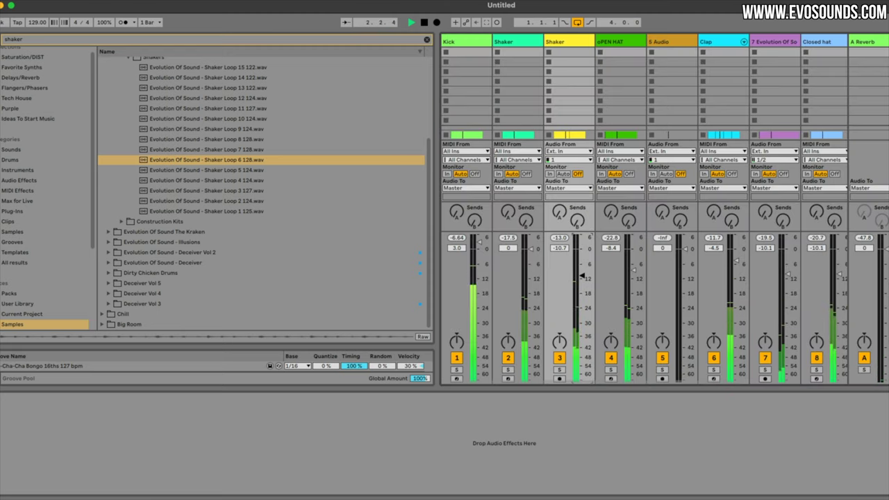
pyautogui.press('Tab')
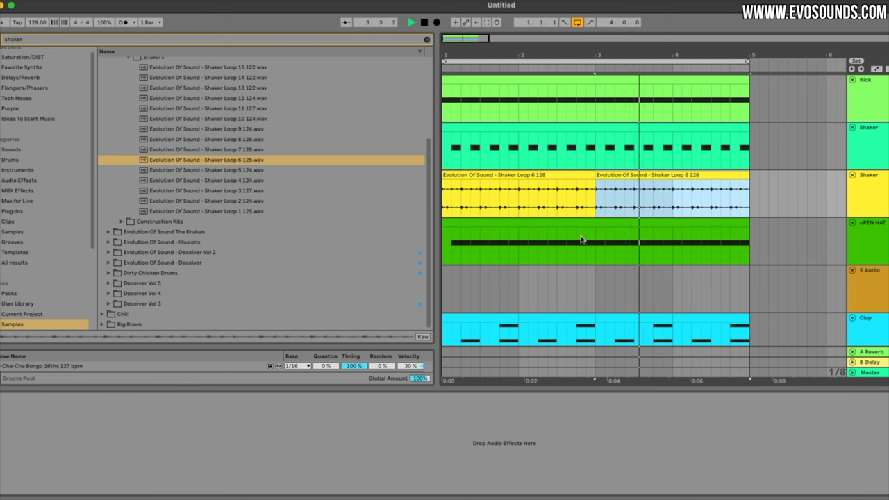
# Shorten the transient envelopes of the two Shaker Loop 6 128 clips, bringing the second to 56, and quantize it.
pyautogui.press('space')
pyautogui.doubleClick(545, 175)
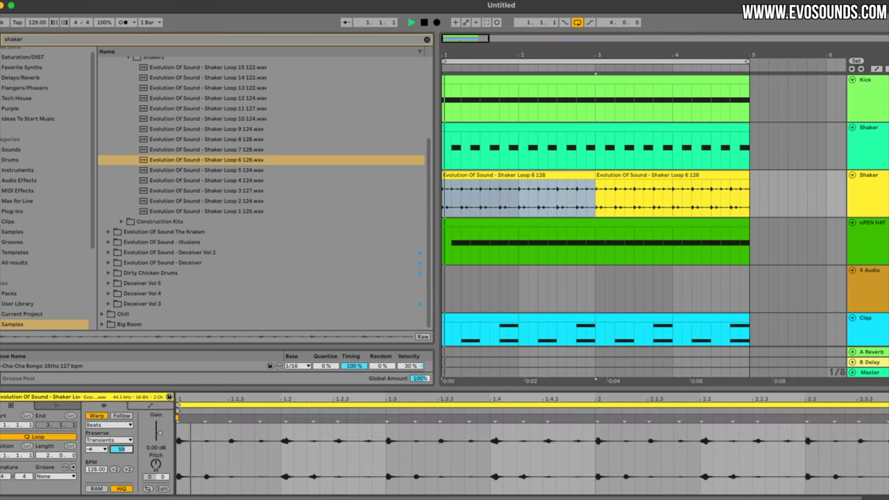
pyautogui.click(517, 175)
pyautogui.click(615, 175)
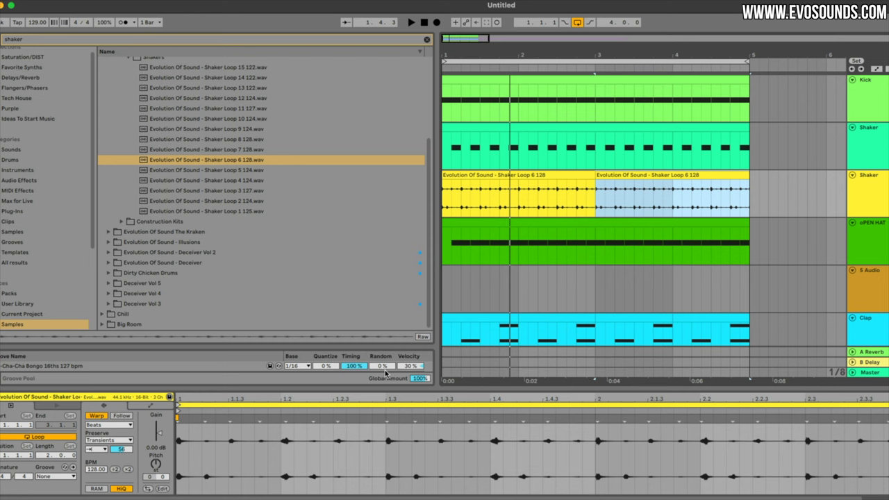
pyautogui.click(392, 400)
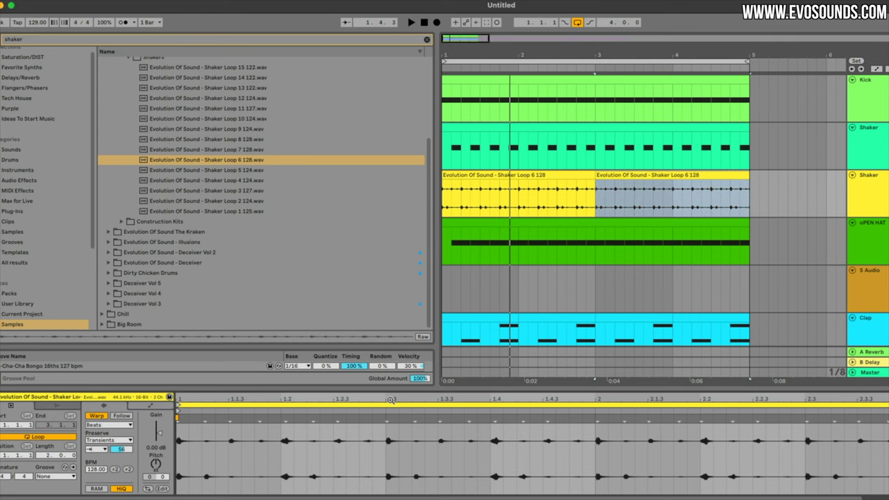
pyautogui.press('super+u')
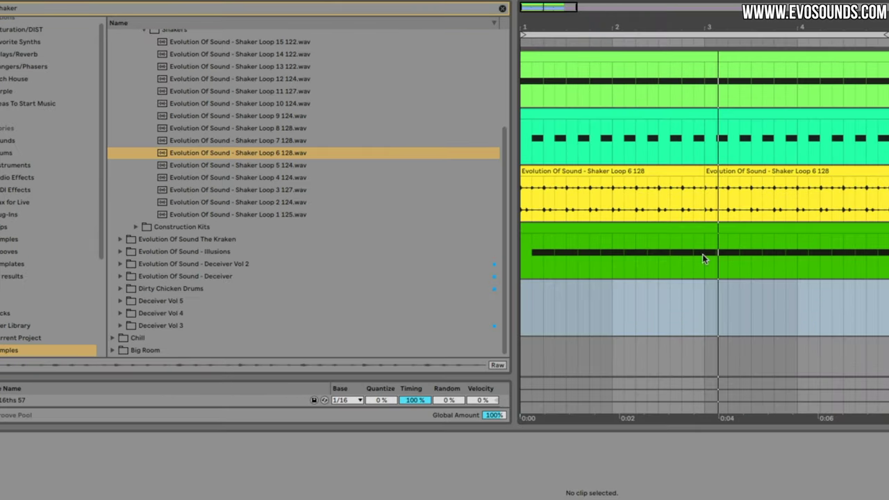
# Search the drum sounds for ride and load Ride 909 onto the empty track below the open hat.
pyautogui.click(52, 151)
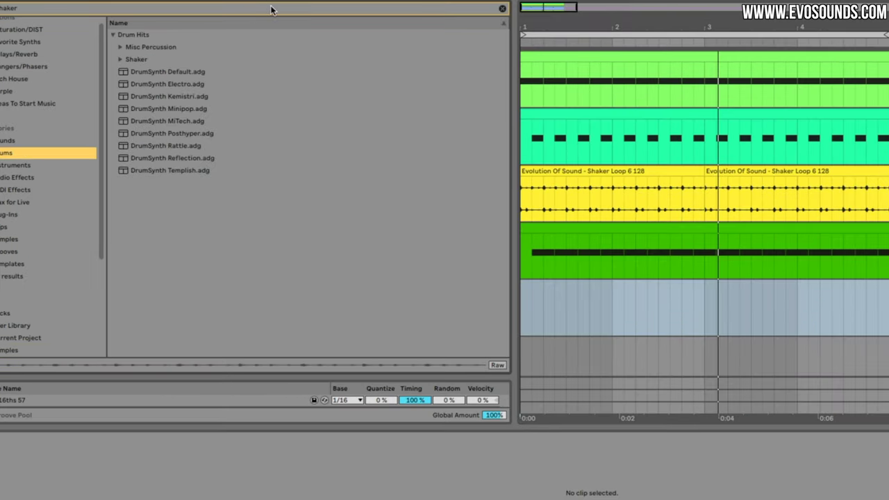
pyautogui.write('ride')
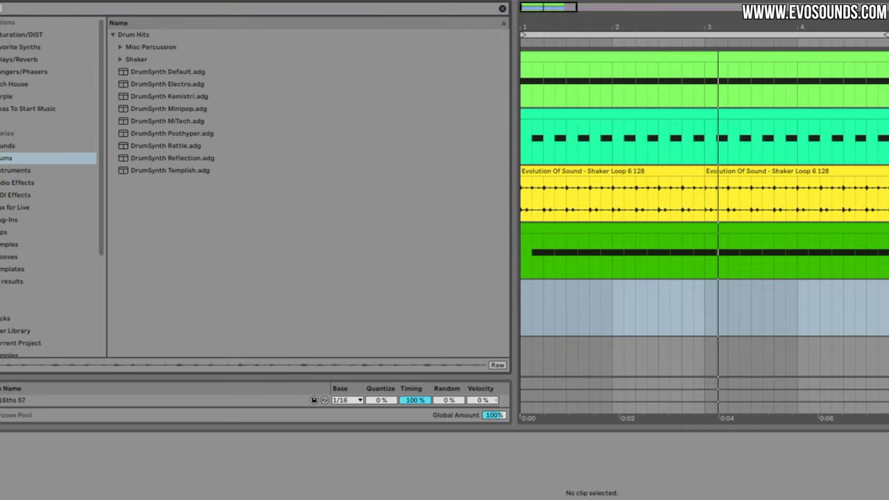
pyautogui.click(116, 59)
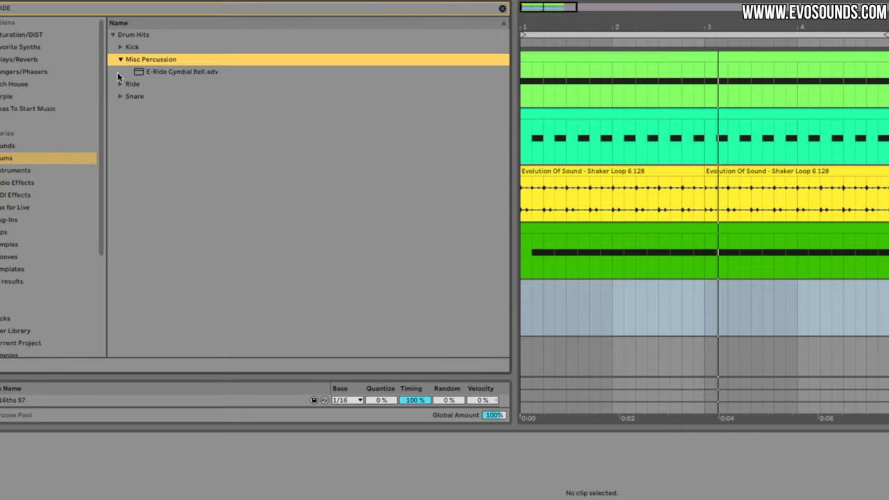
pyautogui.click(117, 72)
pyautogui.click(120, 59)
pyautogui.click(124, 83)
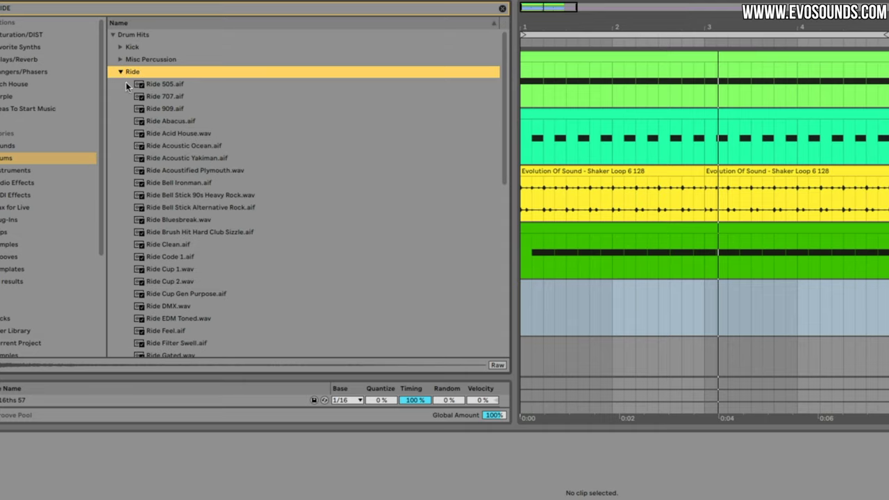
pyautogui.click(126, 83)
pyautogui.click(209, 108)
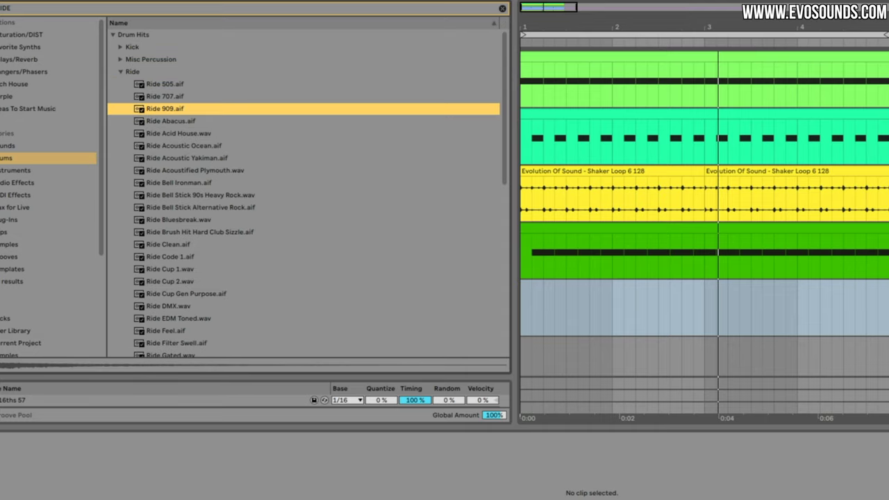
pyautogui.hotkey('shift', 'Tab')
pyautogui.doubleClick(177, 108)
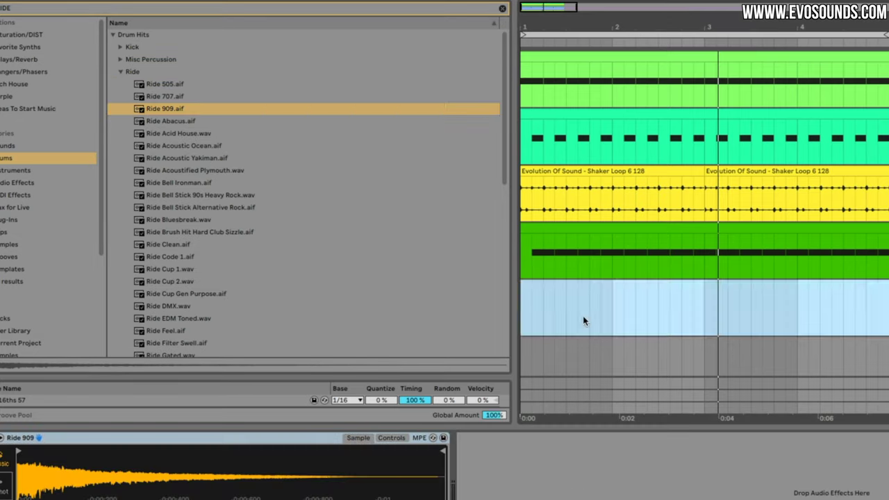
# Set the Ride 909 envelope to 189 ms decay and -37 dB sustain, and create an empty four-bar MIDI clip on its track.
pyautogui.click(608, 306)
pyautogui.moveTo(531, 478); pyautogui.dragTo(530, 495)
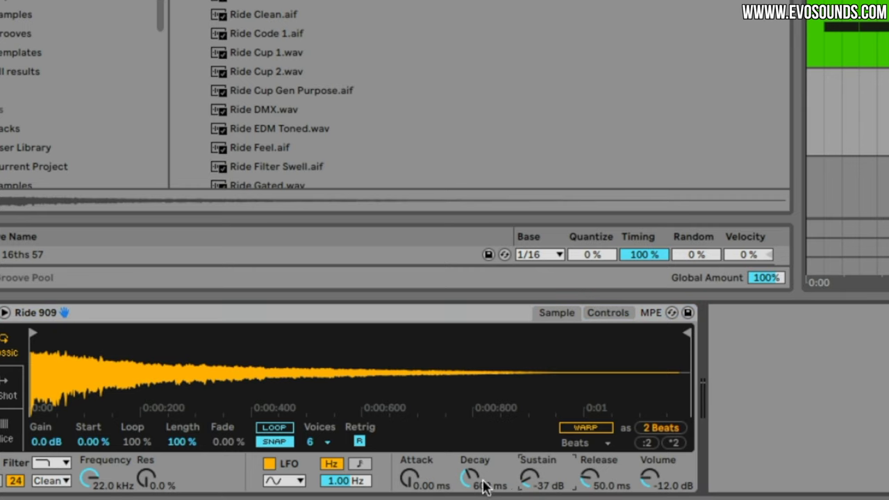
pyautogui.click(814, 266)
pyautogui.moveTo(888, 121); pyautogui.dragTo(622, 132)
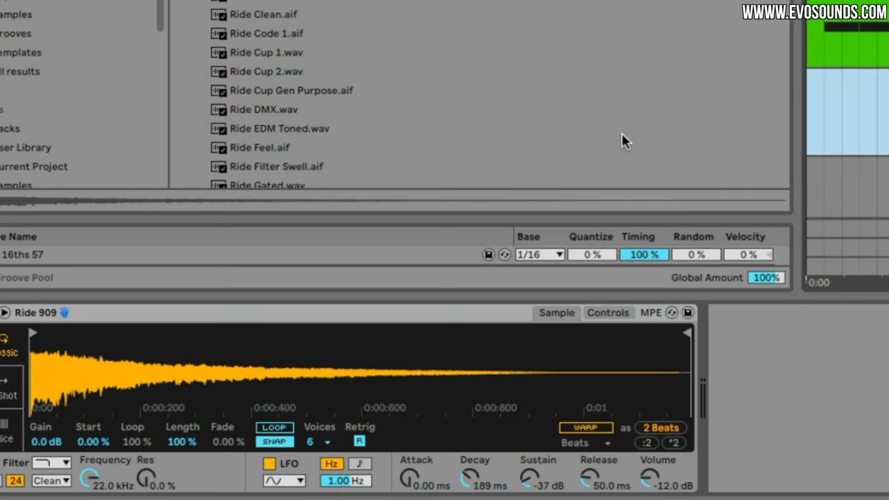
pyautogui.hotkey('ctrl', 'shift', 'm')
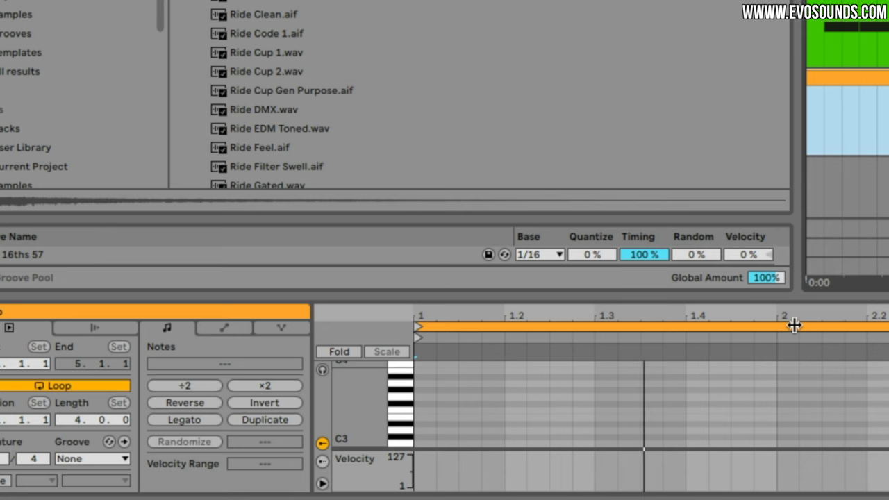
# Add a C3 eighth note just before bar 2 and shorten the Ride 909 sample to about 150 ms with -10 dB sustain and 410 ms decay.
pyautogui.moveTo(802, 294); pyautogui.dragTo(820, 159)
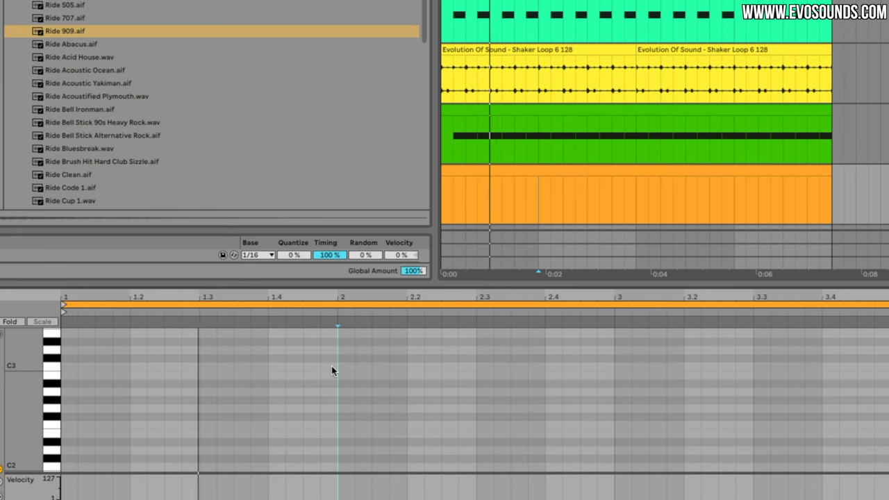
pyautogui.doubleClick(313, 368)
pyautogui.moveTo(320, 367); pyautogui.dragTo(338, 367)
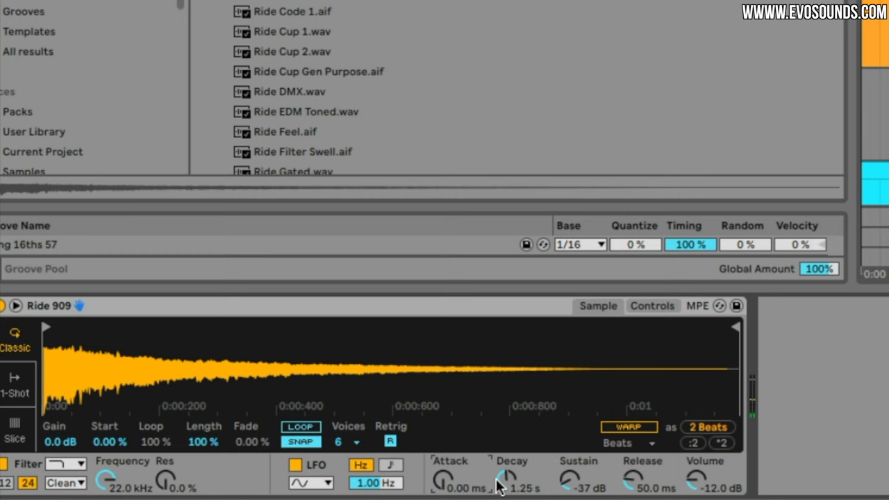
pyautogui.moveTo(724, 324); pyautogui.dragTo(115, 357)
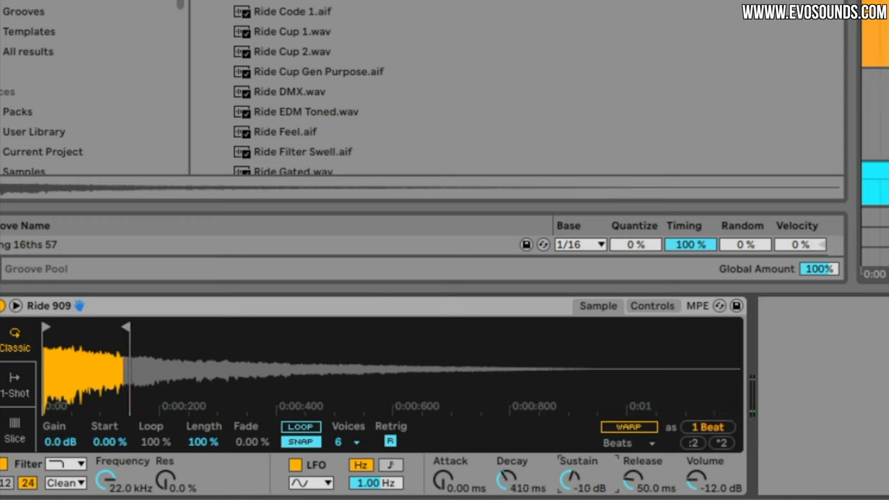
pyautogui.click(876, 33)
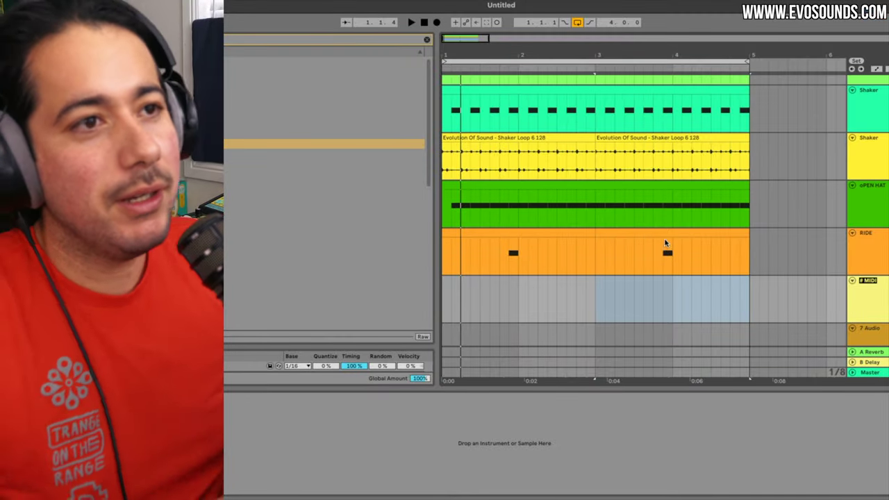
# Play the loop to check the ride pattern against the other drums.
pyautogui.click(666, 236)
pyautogui.click(664, 258)
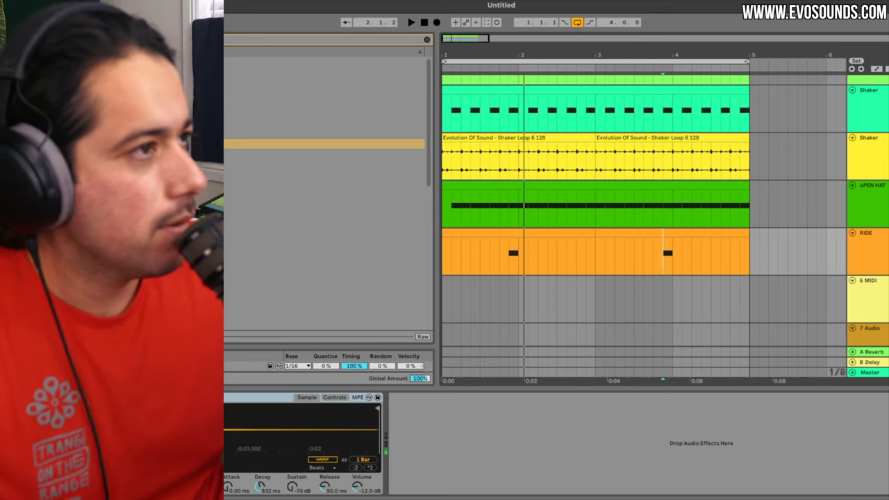
pyautogui.press('space')
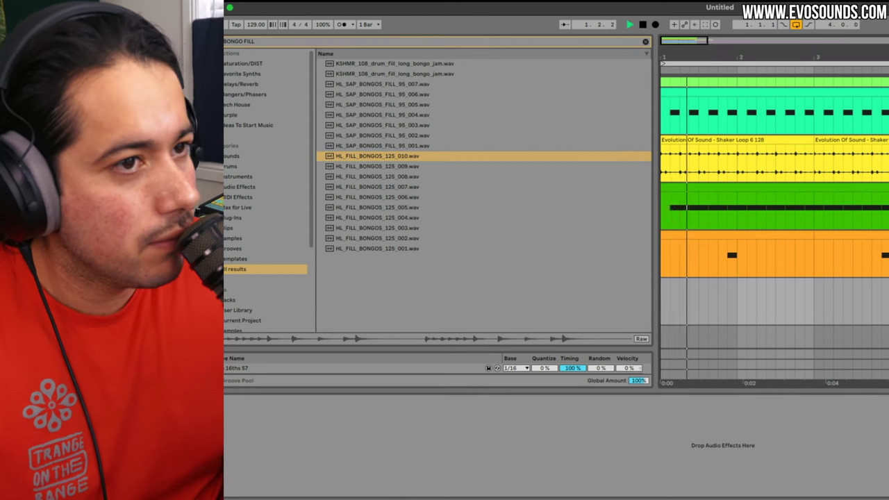
# Trim the HL_FILL_BONGOS_125_010 clip to fill only the last beat of bar 4.
pyautogui.moveTo(886, 212); pyautogui.dragTo(638, 212)
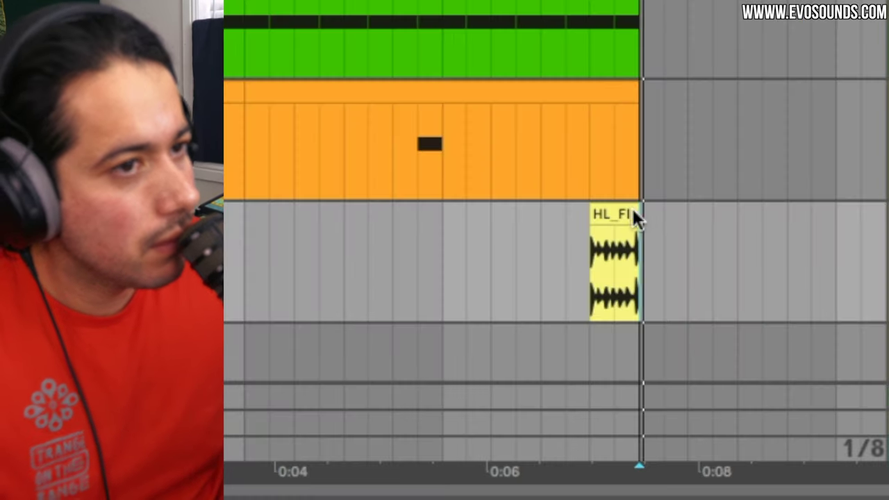
pyautogui.click(632, 212)
pyautogui.press('super+l')
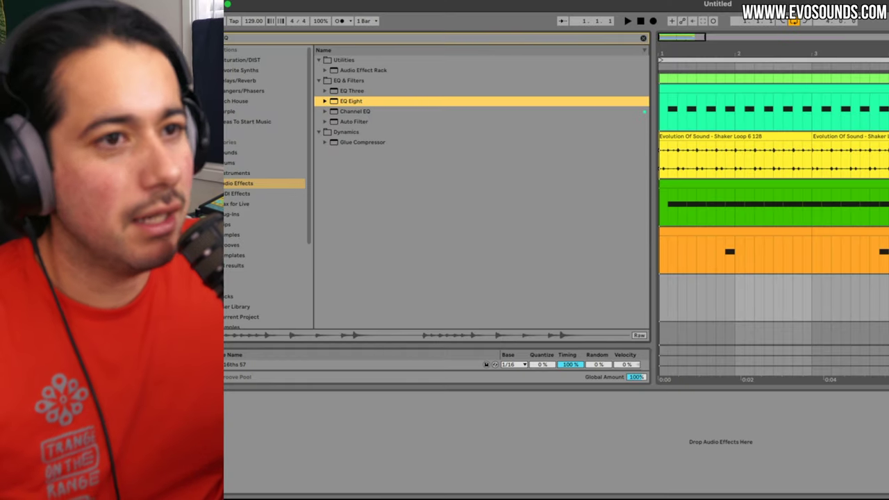
# Add EQ Eight to the bongo fill track and cut about 5 dB around 280 Hz with band 2.
pyautogui.press('Return')
pyautogui.press('space')
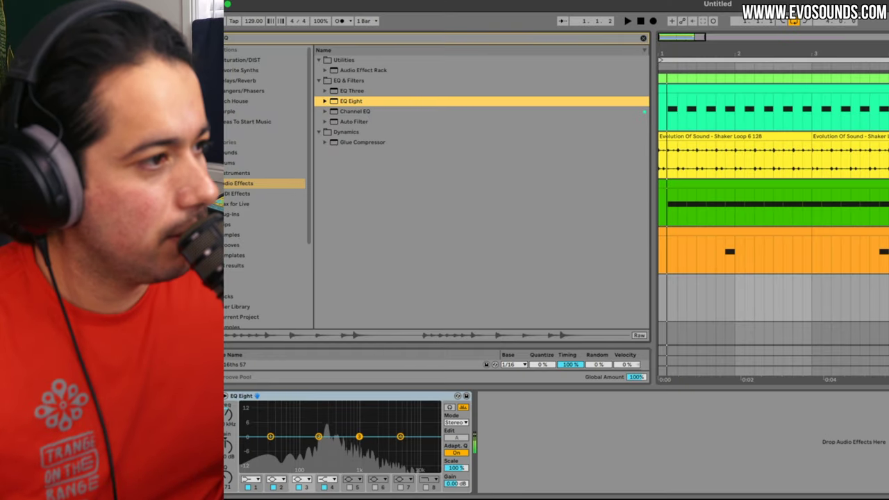
pyautogui.moveTo(320, 440); pyautogui.dragTo(323, 449)
pyautogui.moveTo(405, 393); pyautogui.dragTo(419, 414)
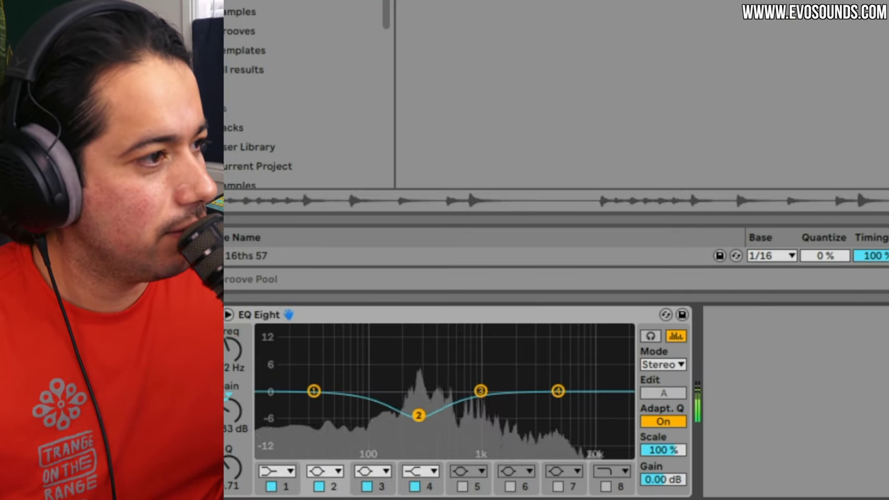
# Change EQ band 3 on the bongo fill to a low cut at about 170 Hz.
pyautogui.click(373, 472)
pyautogui.click(368, 364)
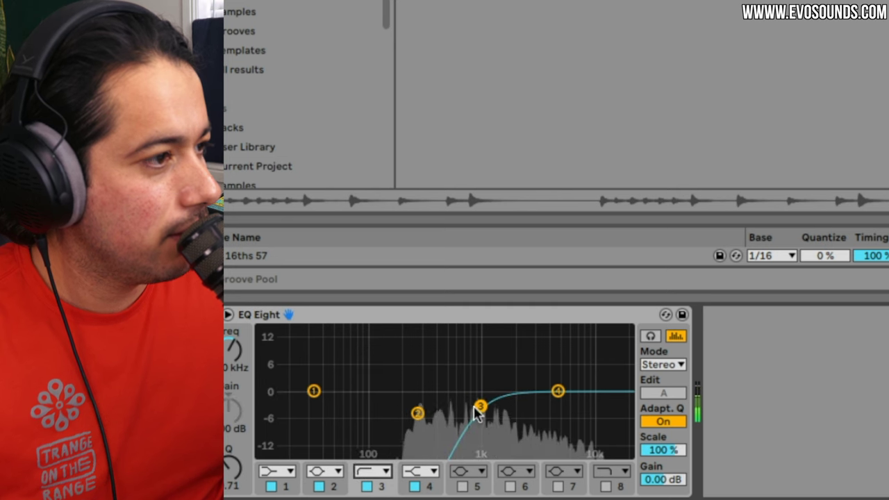
pyautogui.moveTo(480, 406); pyautogui.dragTo(423, 403)
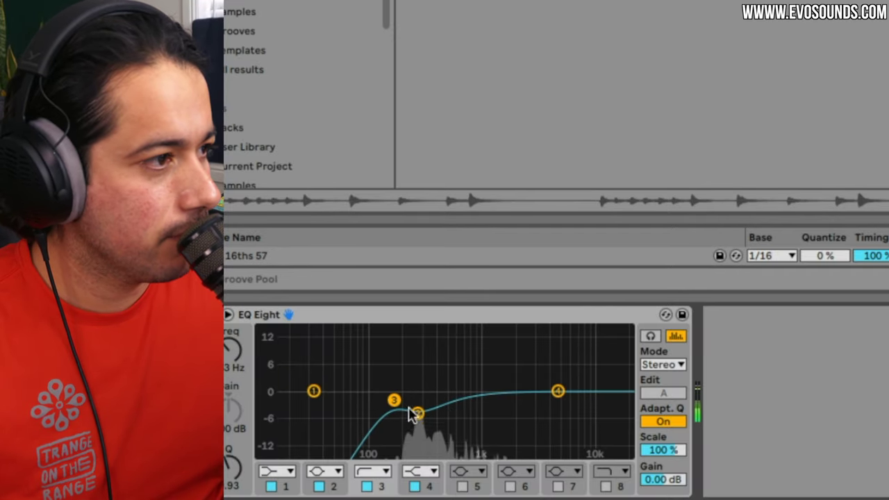
pyautogui.moveTo(410, 411); pyautogui.dragTo(417, 356)
# Transpose the bongo fill clip up 2 semitones and switch its warp mode to Complex Pro.
pyautogui.click(227, 315)
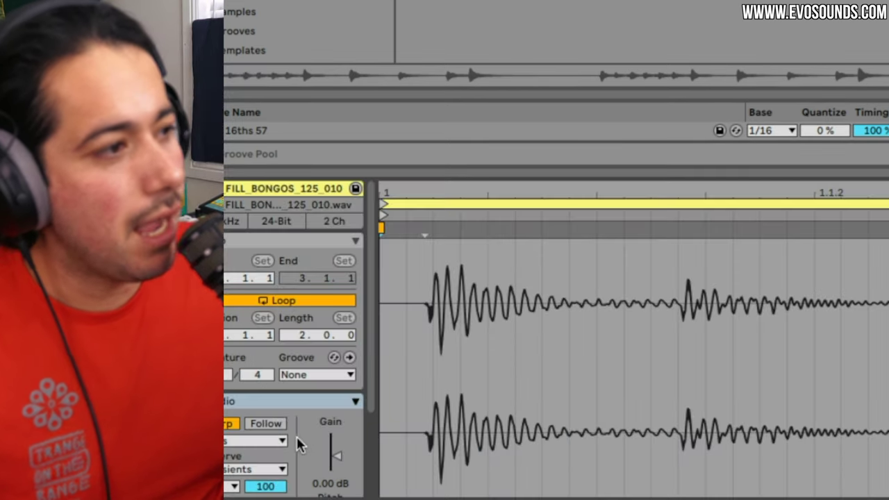
pyautogui.scroll(-3, 297, 445)
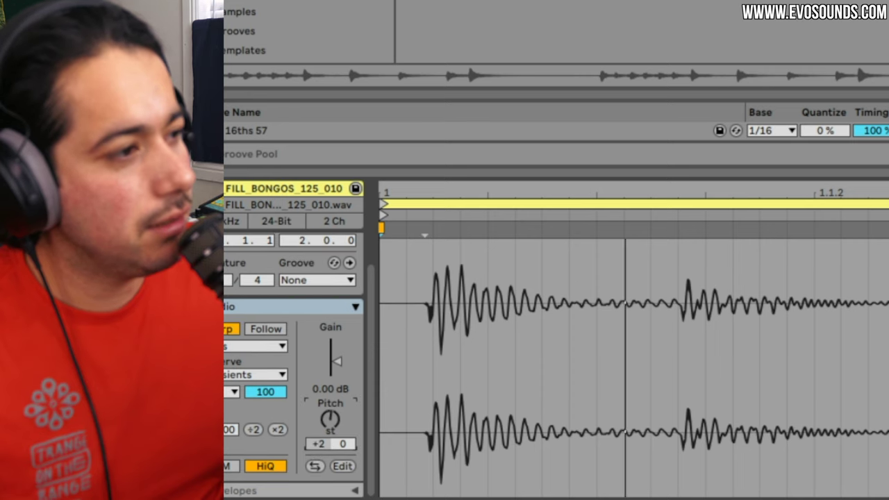
pyautogui.click(227, 349)
pyautogui.click(240, 436)
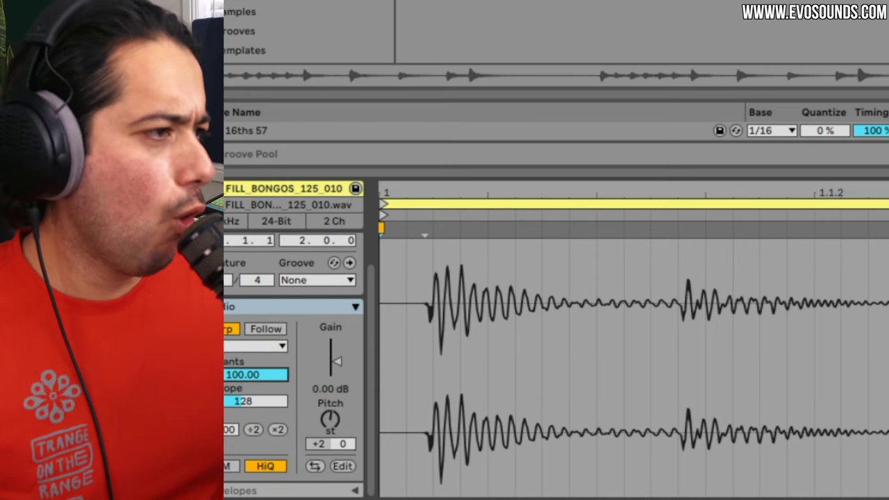
pyautogui.moveTo(254, 374); pyautogui.dragTo(254, 379)
pyautogui.click(254, 348)
pyautogui.click(253, 360)
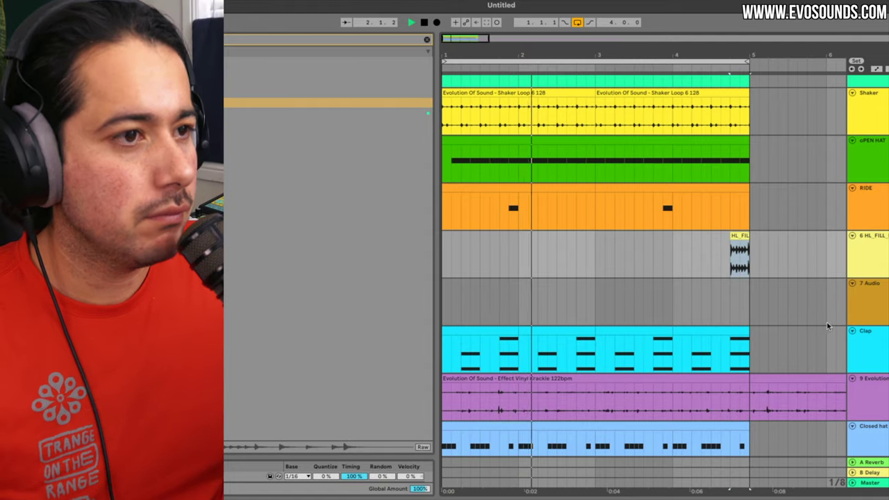
# Add Convolution Reverb Pro to the clap track with the UMSS282 Space Repeat 2 impulse from 10 Strange Places at 25.6% dry/wet.
pyautogui.scroll(2, 828, 327)
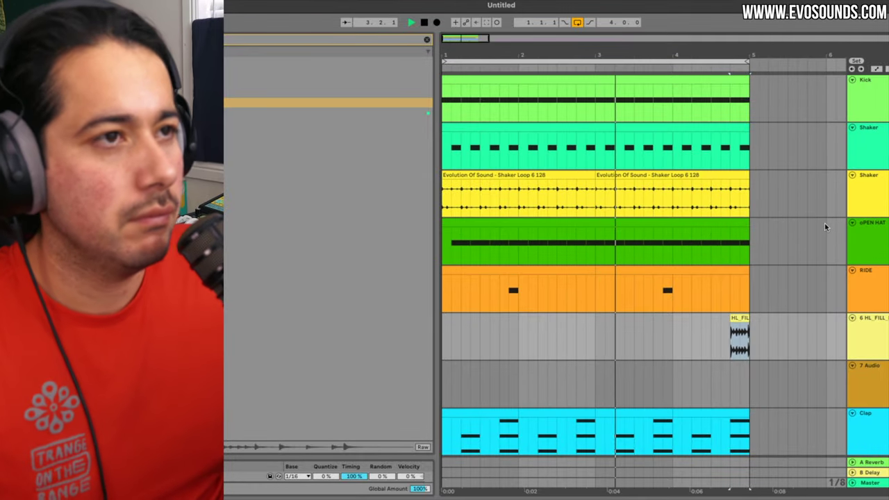
pyautogui.scroll(-8, 825, 223)
pyautogui.scroll(4, 806, 264)
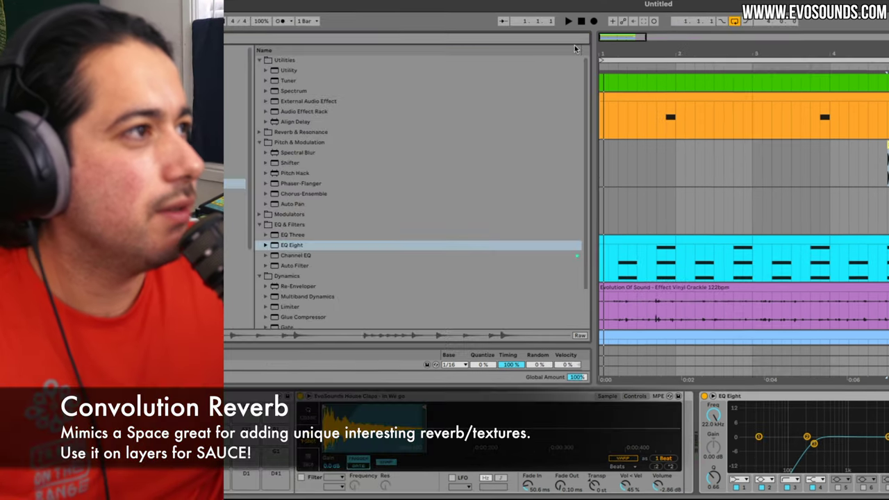
pyautogui.hotkey('ctrl', 'f')
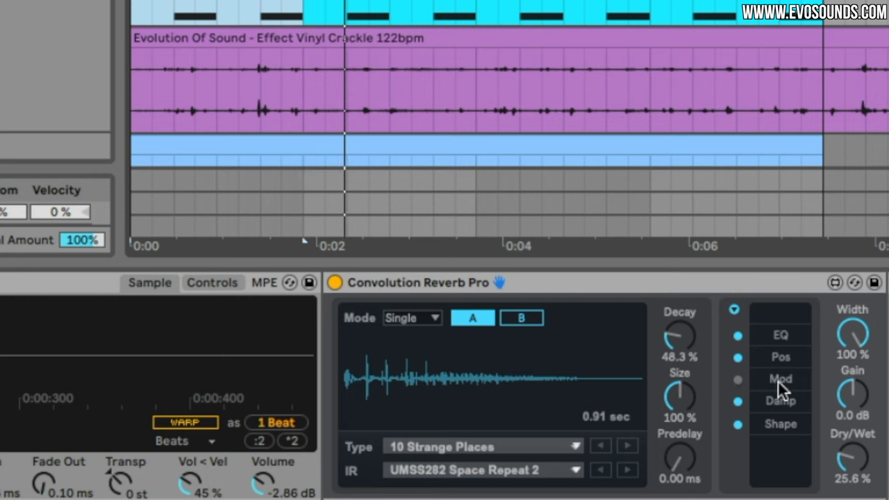
# In the clap reverb's EQ, cut 18 dB at 472 Hz with band 1 and at 3.62 kHz with band 3, and lower the decay to 15.4%.
pyautogui.click(780, 335)
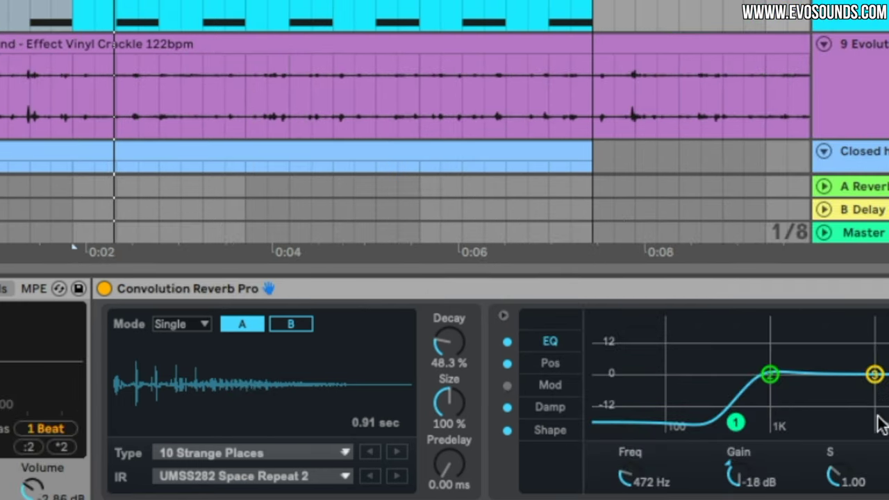
pyautogui.moveTo(874, 375); pyautogui.dragTo(829, 423)
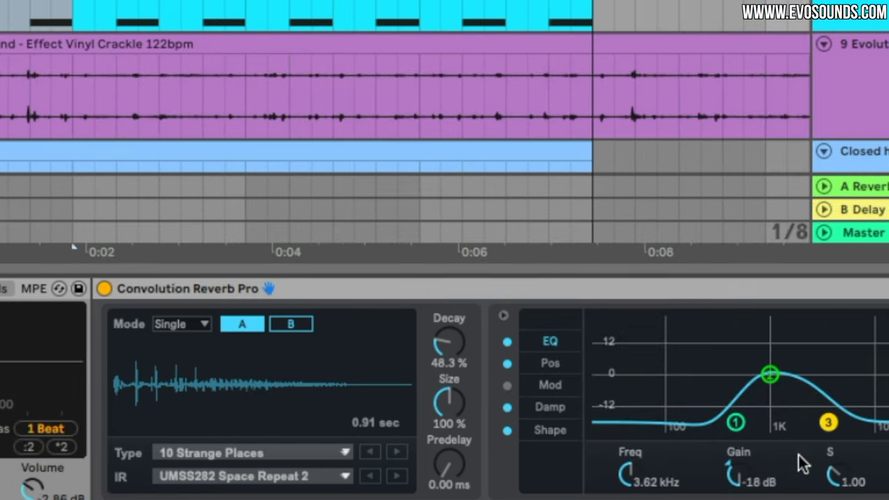
pyautogui.moveTo(448, 342); pyautogui.dragTo(446, 365)
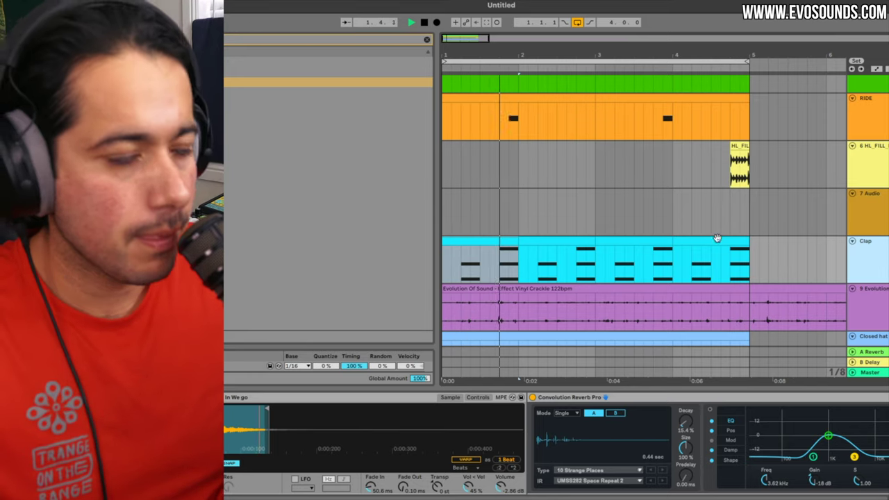
# Play the loop to judge the clap's reverb, with the last bar of the clap clip selected.
pyautogui.click(733, 254)
pyautogui.click(731, 243)
pyautogui.hscroll(1, 868, 253)
pyautogui.hscroll(-1, 792, 219)
pyautogui.scroll(5, 791, 218)
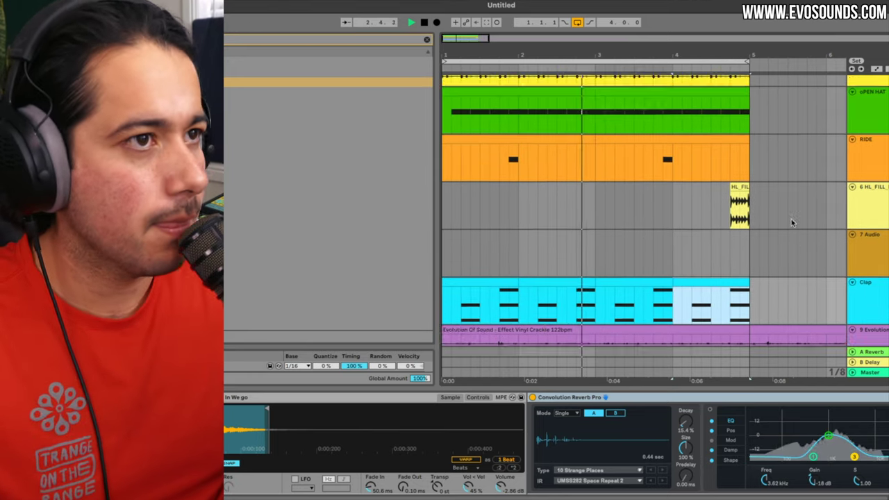
pyautogui.click(786, 209)
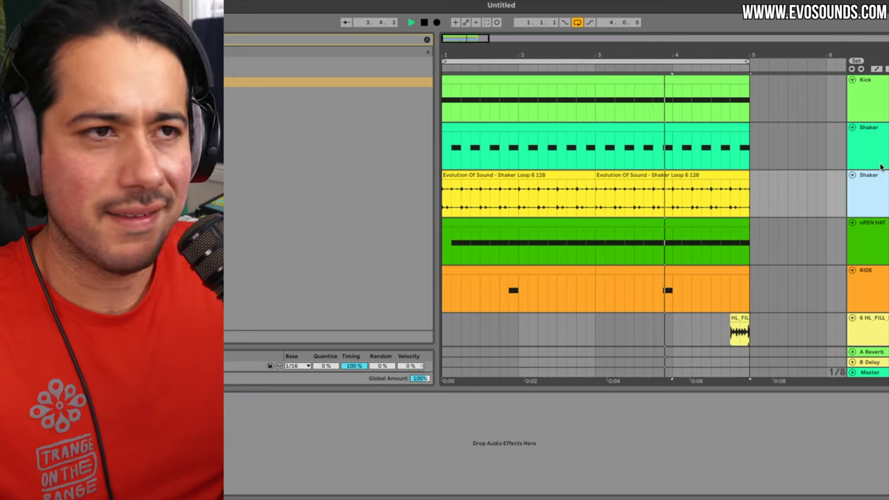
# Add an audio track below the ride and place the EvoSounds House Toploop Room usage 128bpm sample at bar 1.
pyautogui.click(869, 143)
pyautogui.press('Tab')
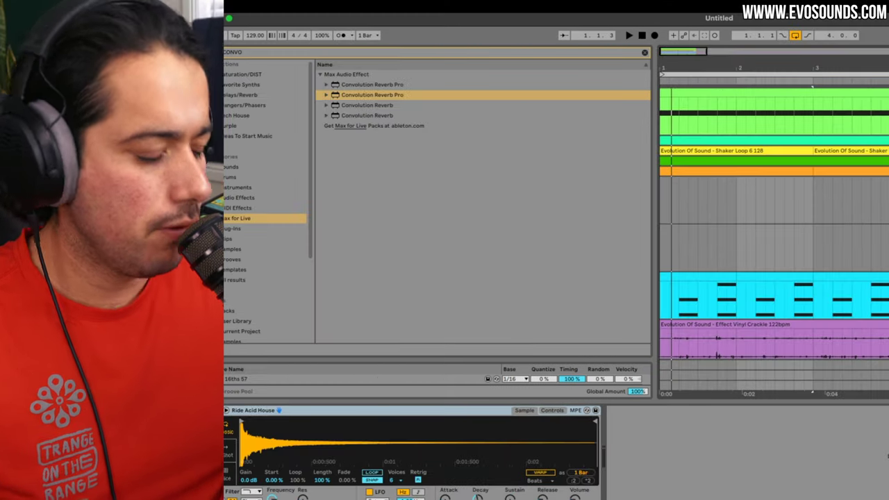
pyautogui.press('super+t')
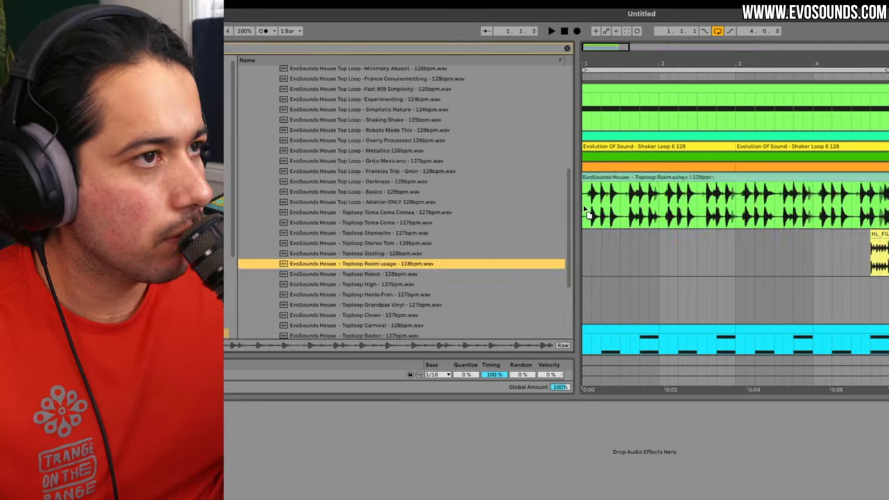
pyautogui.click(605, 175)
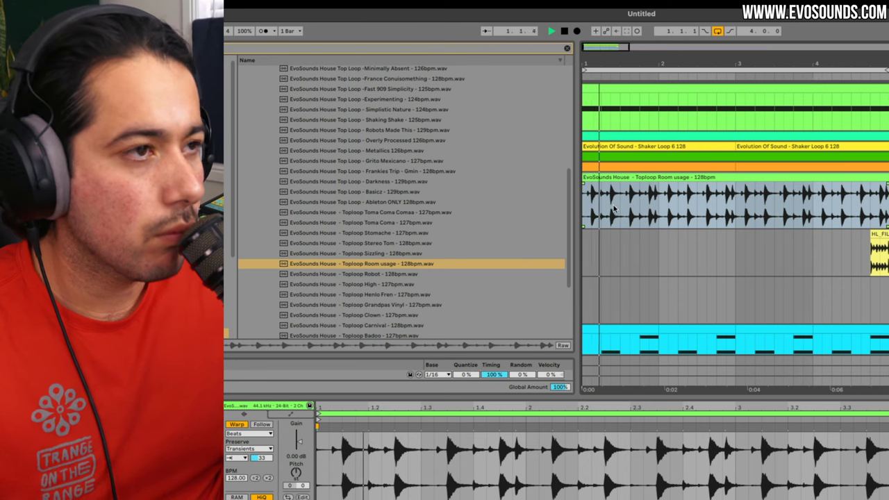
# Replace the top loop clip with EvoSounds House Toploop Robot 128bpm and shorten its transient envelope in Beats warp mode.
pyautogui.click(367, 274)
pyautogui.moveTo(366, 275); pyautogui.dragTo(585, 208)
pyautogui.click(231, 459)
pyautogui.click(229, 467)
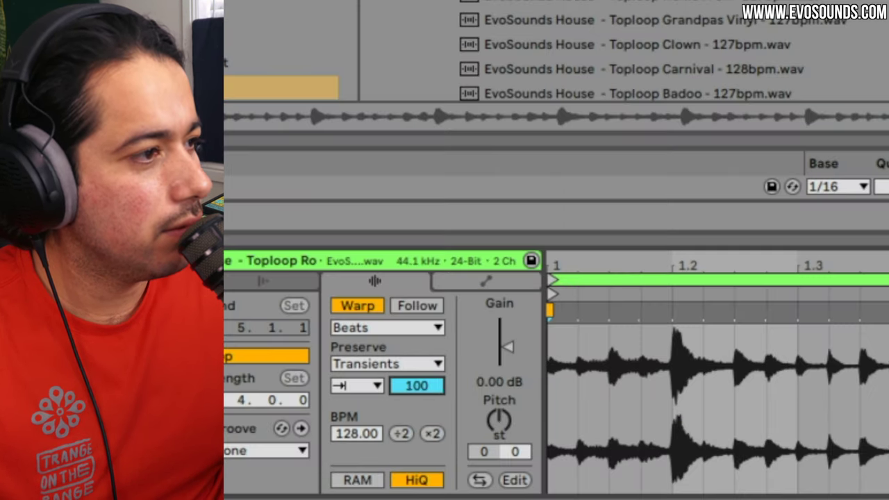
pyautogui.moveTo(417, 386); pyautogui.dragTo(417, 394)
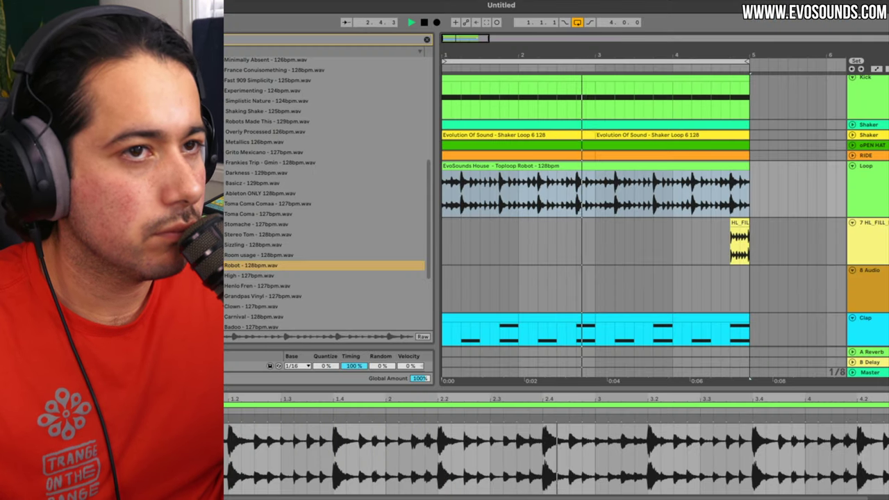
# Find the Compressor among the audio effects and add it to the Loop track.
pyautogui.hotkey('shift', 'Tab')
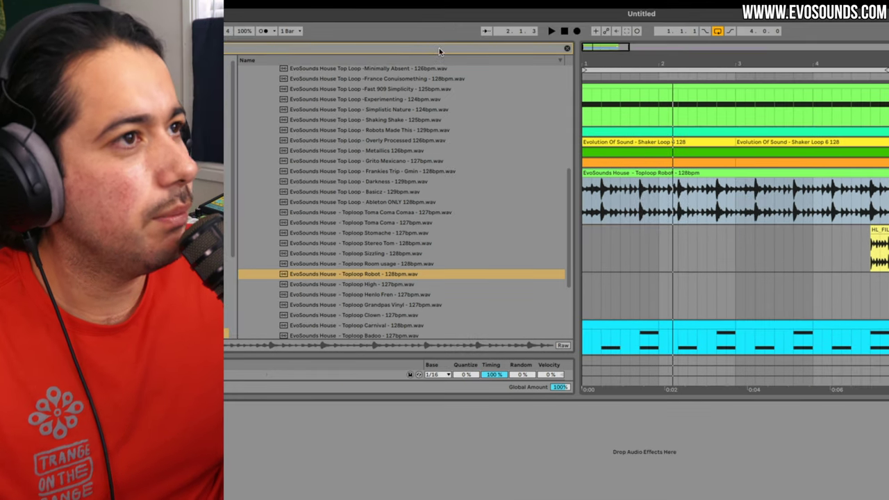
pyautogui.press('BackSpace')
pyautogui.press('BackSpace')
pyautogui.press('BackSpace')
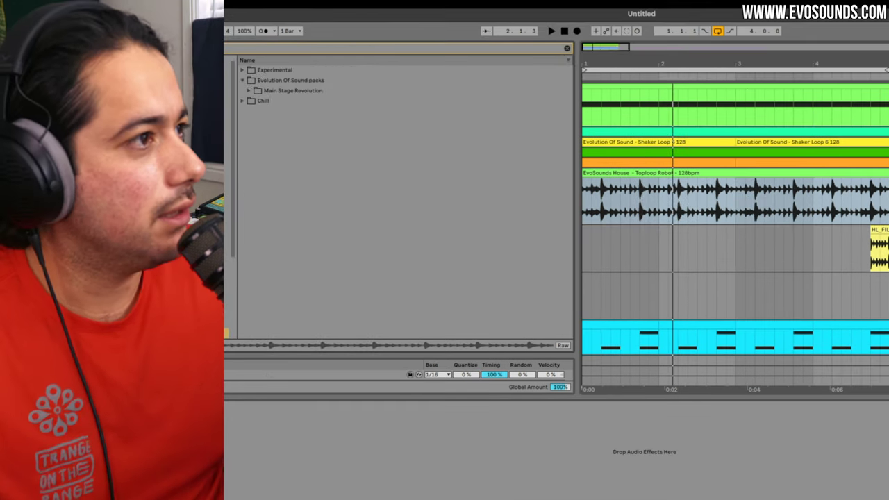
pyautogui.click(227, 189)
pyautogui.click(259, 90)
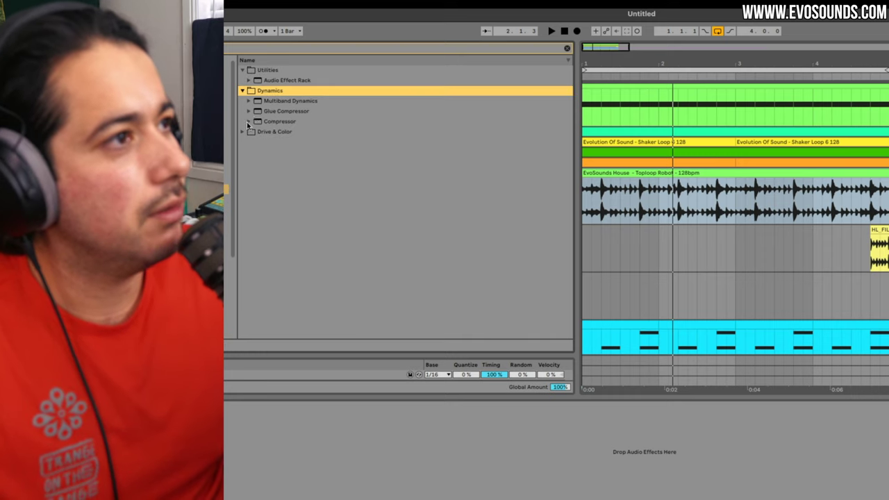
pyautogui.click(261, 103)
pyautogui.click(250, 82)
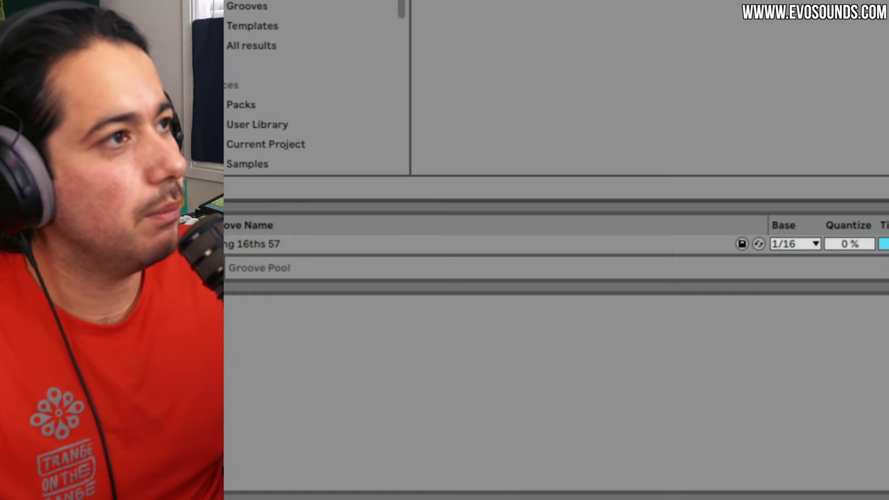
pyautogui.press('Return')
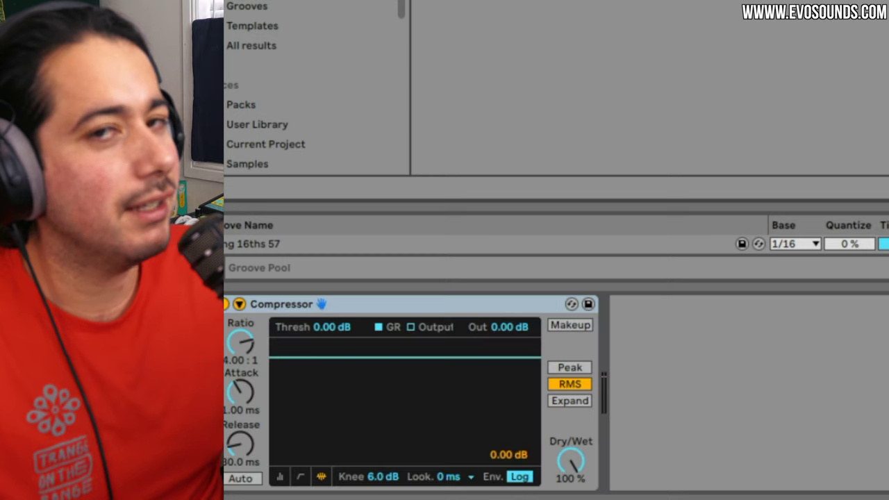
# Switch the compressor to its level meter display, set the threshold to -19.6 dB and the ratio to 15.8:1.
pyautogui.click(280, 477)
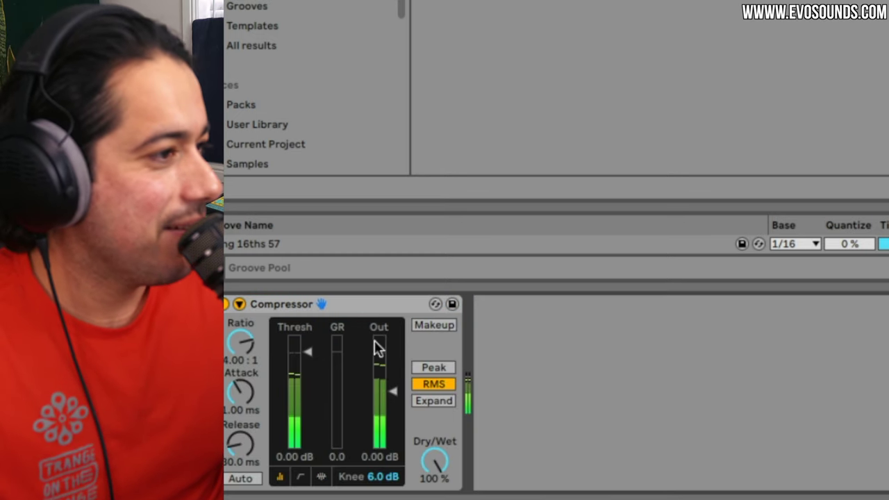
pyautogui.moveTo(307, 348); pyautogui.dragTo(301, 403)
pyautogui.moveTo(242, 343); pyautogui.dragTo(261, 324)
# Enable the compressor's sidechain with the Kick track as source and readjust the threshold against the kick.
pyautogui.click(239, 305)
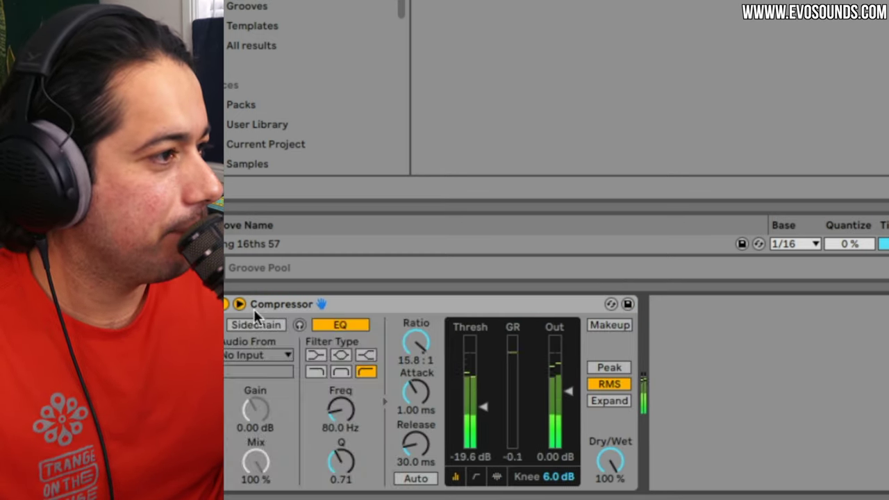
pyautogui.click(256, 324)
pyautogui.click(263, 355)
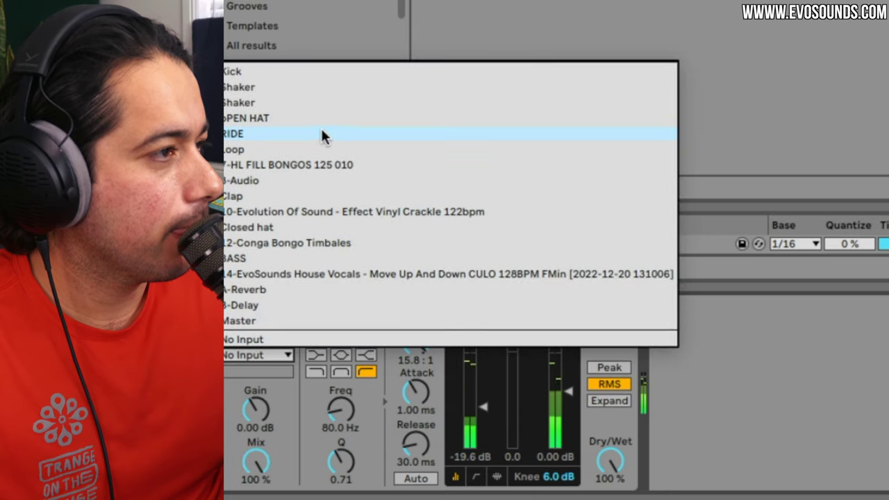
pyautogui.click(255, 71)
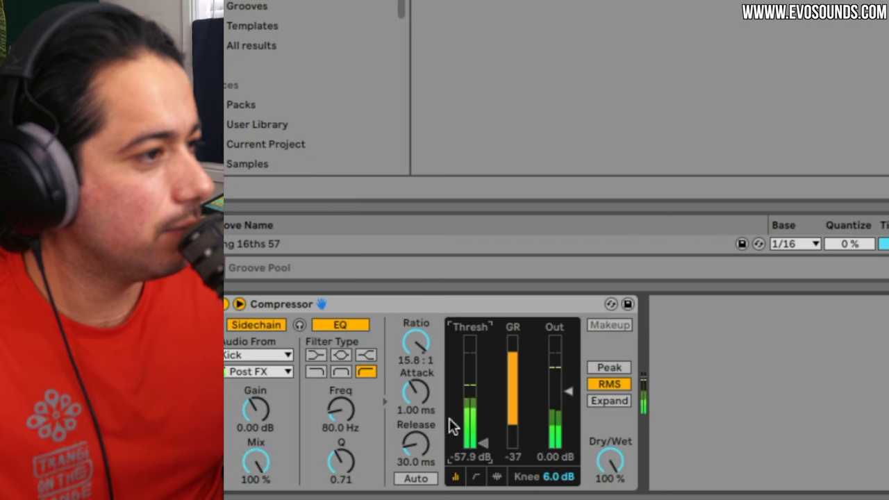
pyautogui.moveTo(454, 422); pyautogui.dragTo(466, 402)
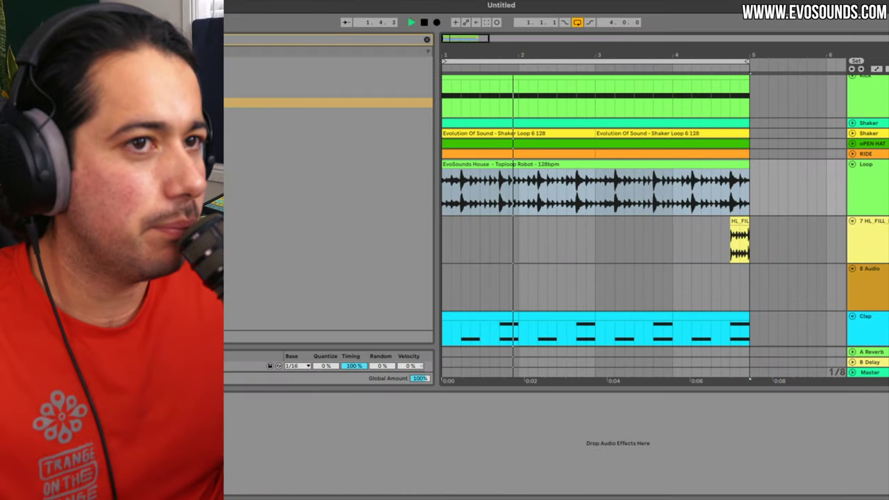
# Play the loop and review the tracks from the top loop and bongo fill down to the bass and vocals.
pyautogui.scroll(-5, 765, 223)
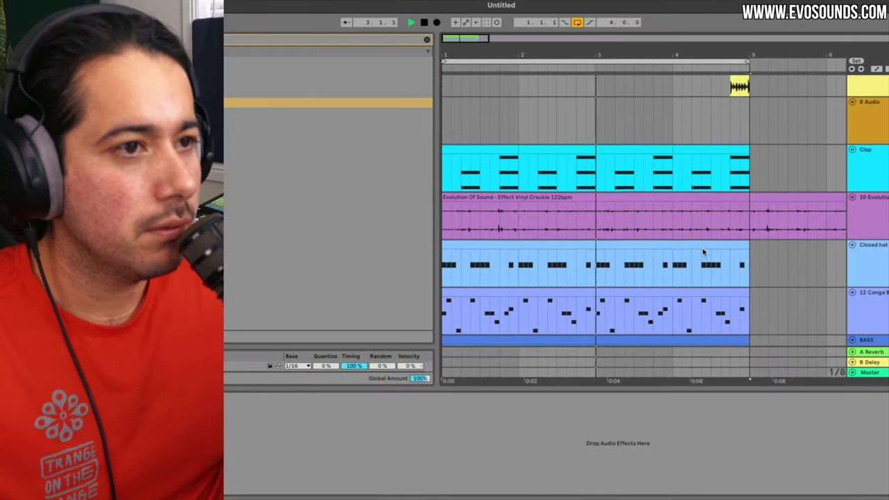
pyautogui.scroll(4, 776, 243)
pyautogui.click(739, 195)
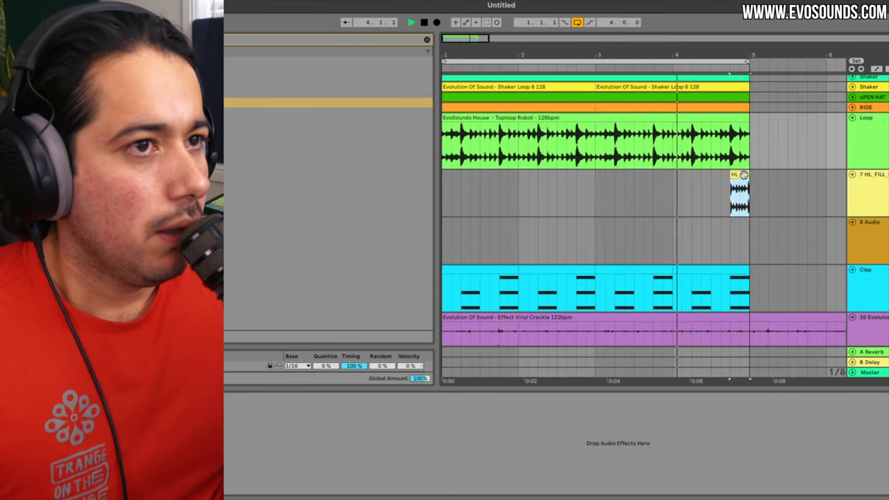
pyautogui.scroll(2, 537, 151)
pyautogui.scroll(-5, 592, 151)
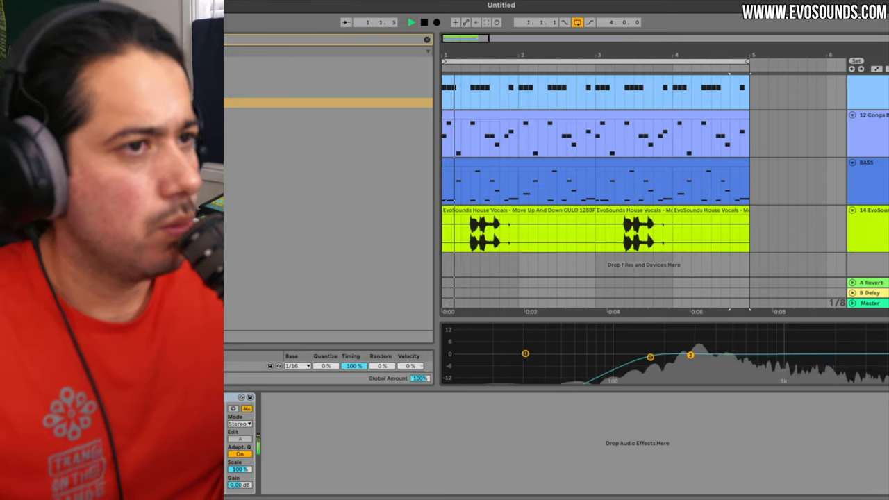
pyautogui.scroll(1, 710, 184)
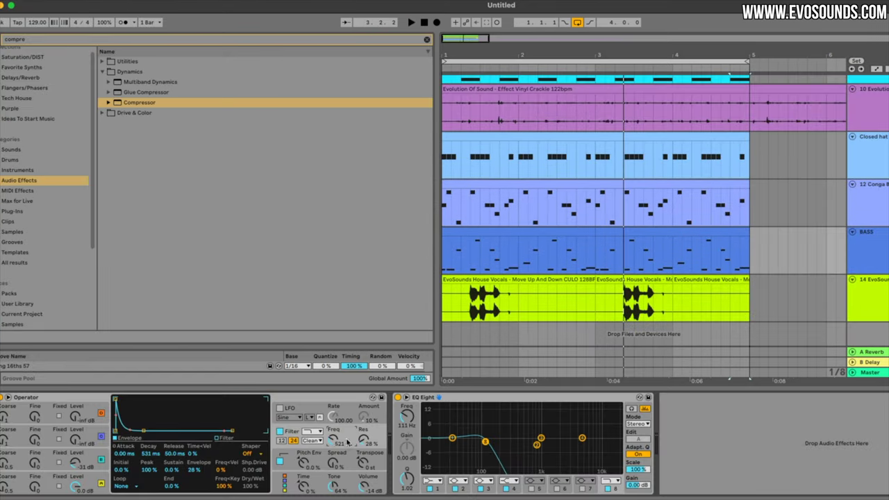
# Audition the bass with its EQ Eight low-pass band raised to 170 Hz and a Q of 1.63.
pyautogui.press('space')
pyautogui.moveTo(485, 442)
pyautogui.mouseDown()
pyautogui.moveTo(525, 437)
pyautogui.moveTo(496, 436)
pyautogui.mouseUp()
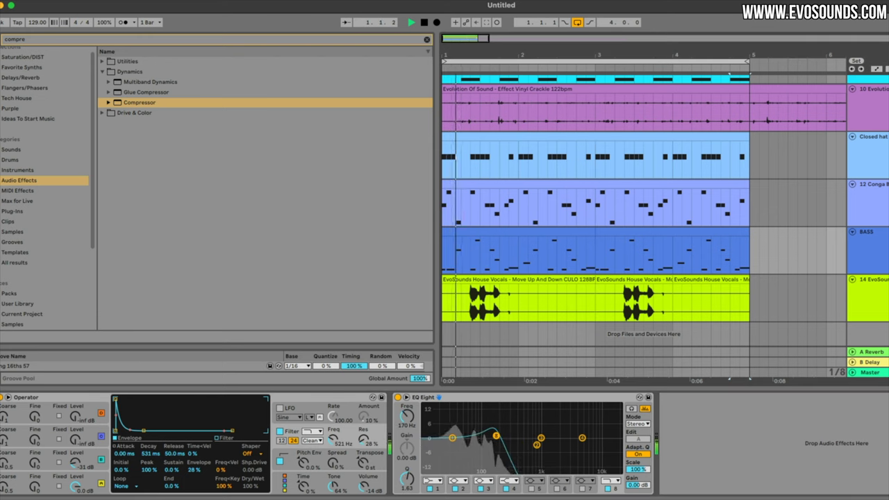
pyautogui.press('space')
# Set the bass EQ Eight's low-pass band to 107 Hz with a Q of 1.37 and play the loop.
pyautogui.moveTo(496, 437); pyautogui.dragTo(482, 442)
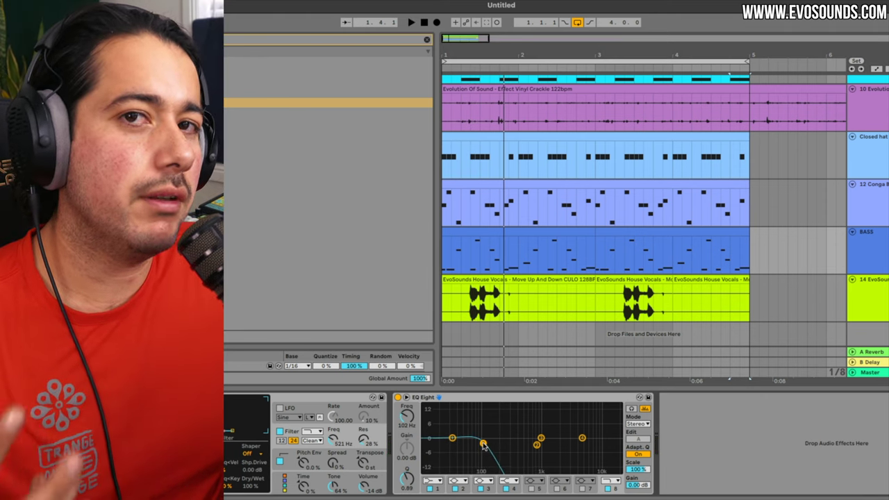
pyautogui.moveTo(483, 441); pyautogui.dragTo(484, 438)
pyautogui.press('space')
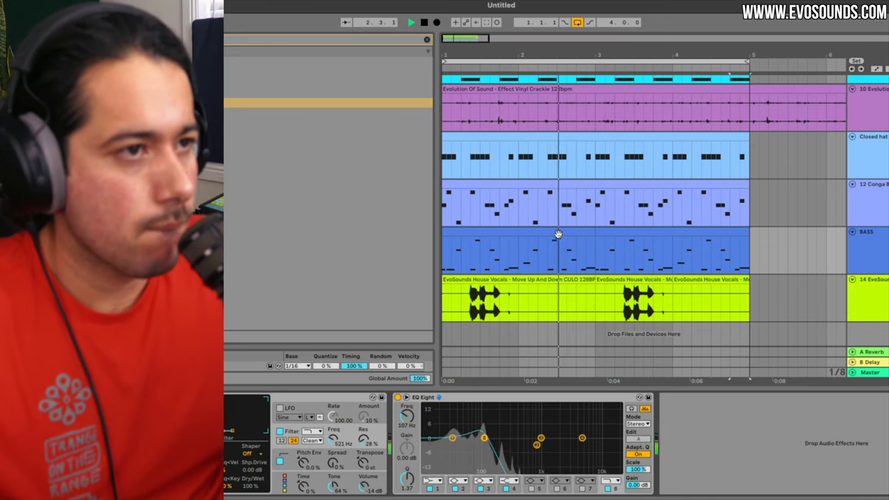
pyautogui.click(569, 242)
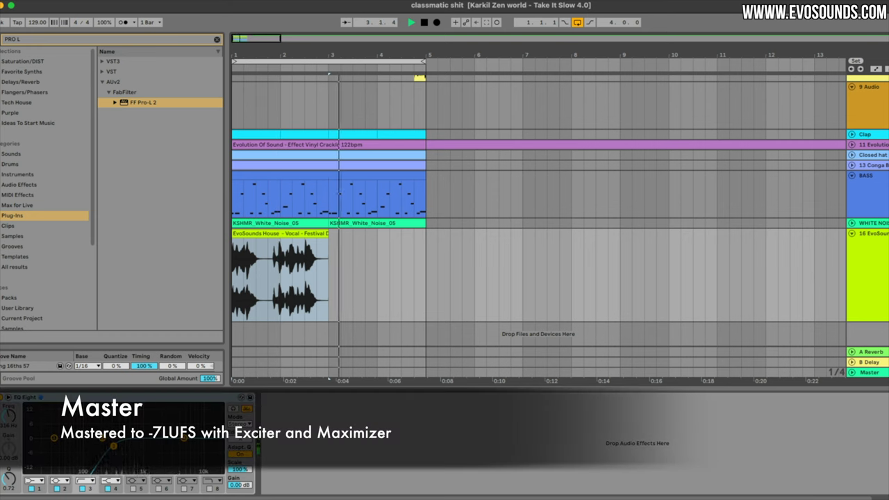
# Trim the start of the EvoSounds House vocal clip to 2.3 and select the whole four-bar loop region.
pyautogui.moveTo(233, 236); pyautogui.dragTo(303, 232)
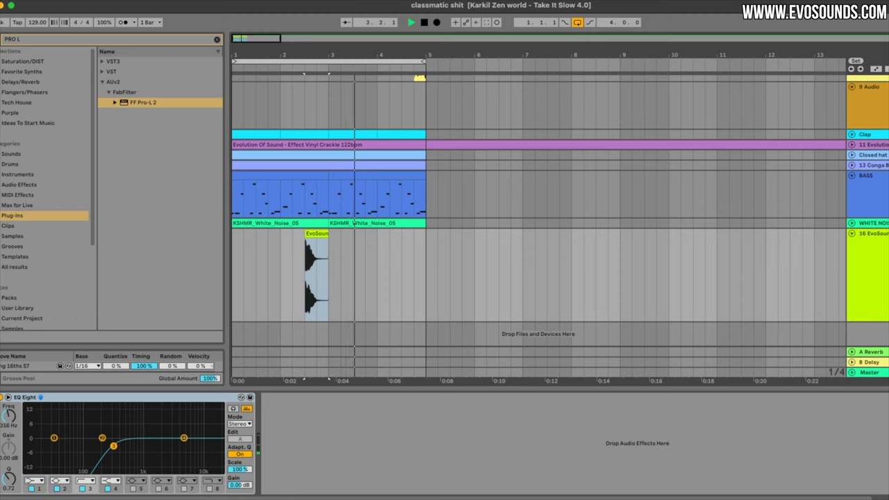
pyautogui.click(363, 63)
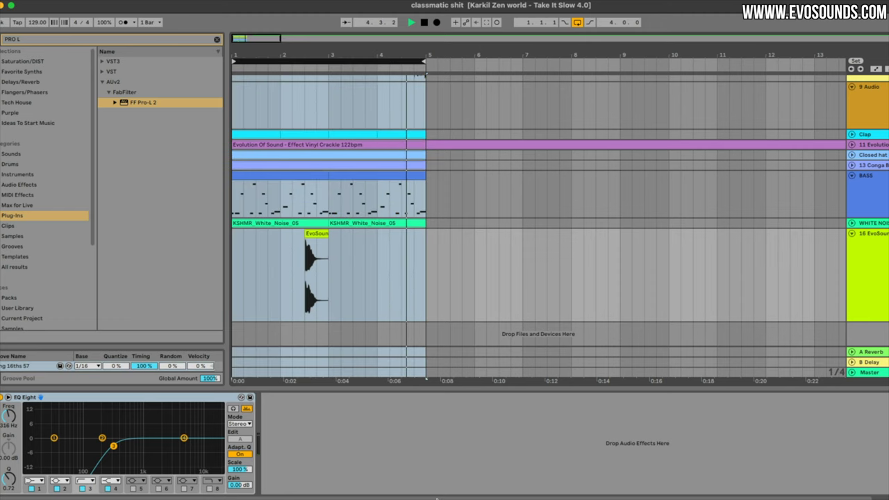